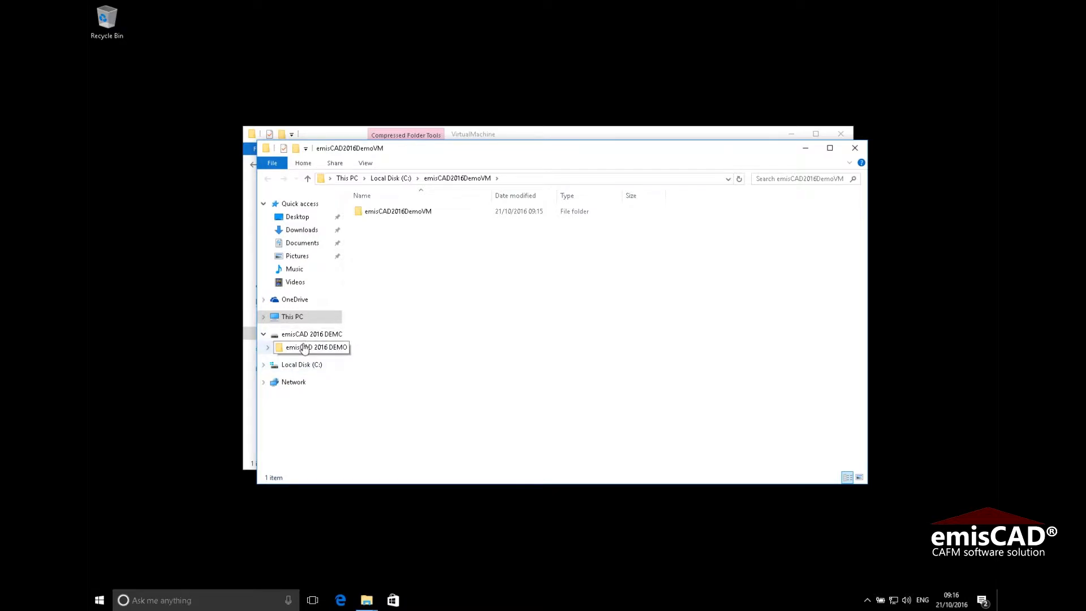
Run the VMware-player installer from the DEMO disc's Support\VmwareWorkstation12Player folder as administrator
left_click(304, 347)
double_click(376, 212)
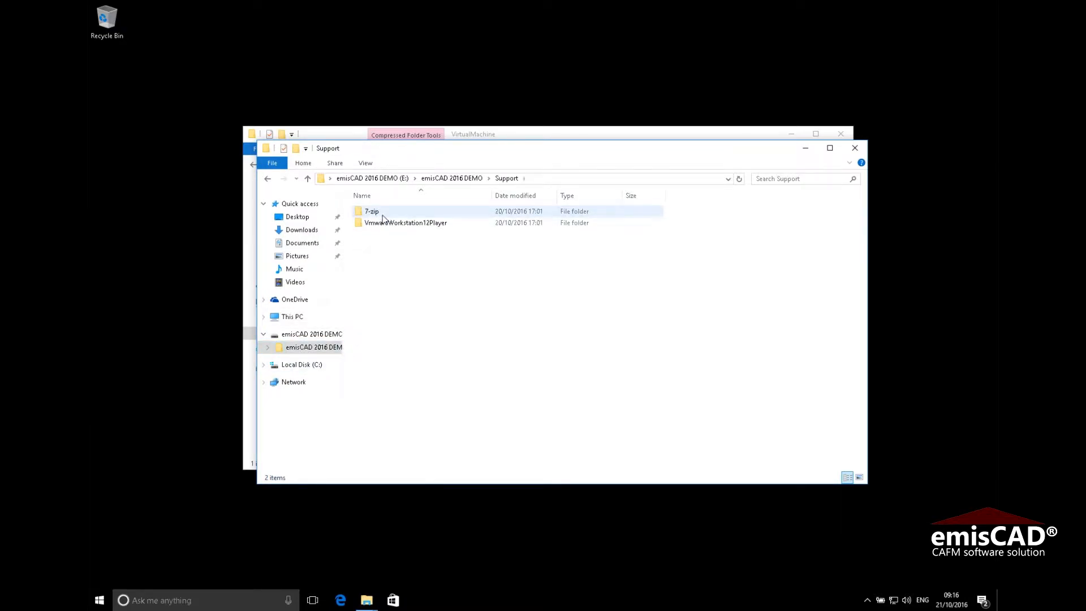
double_click(394, 224)
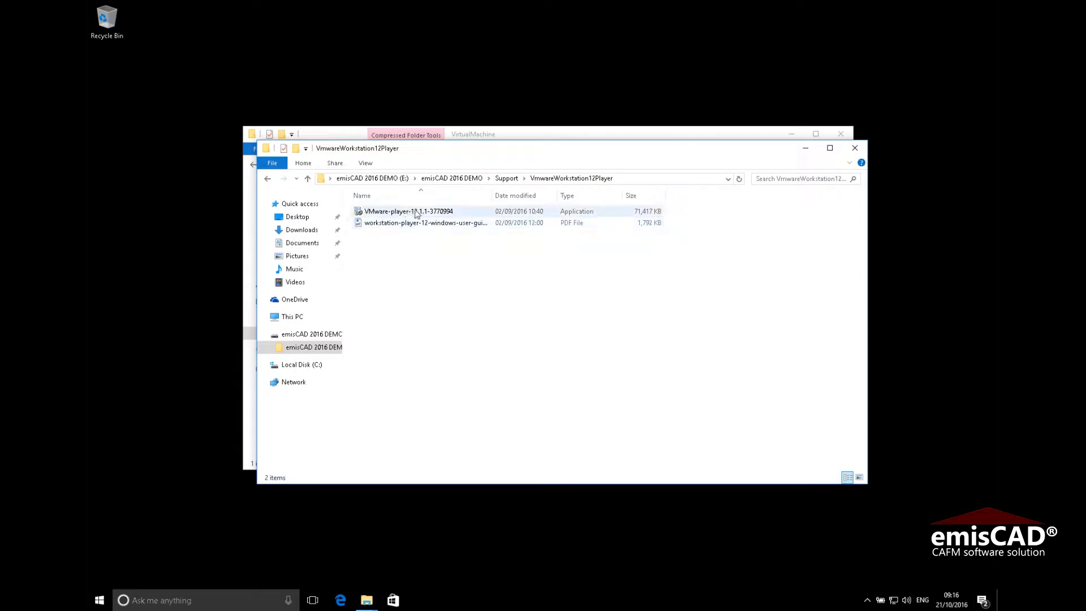
left_click(416, 213)
right_click(416, 212)
left_click(448, 230)
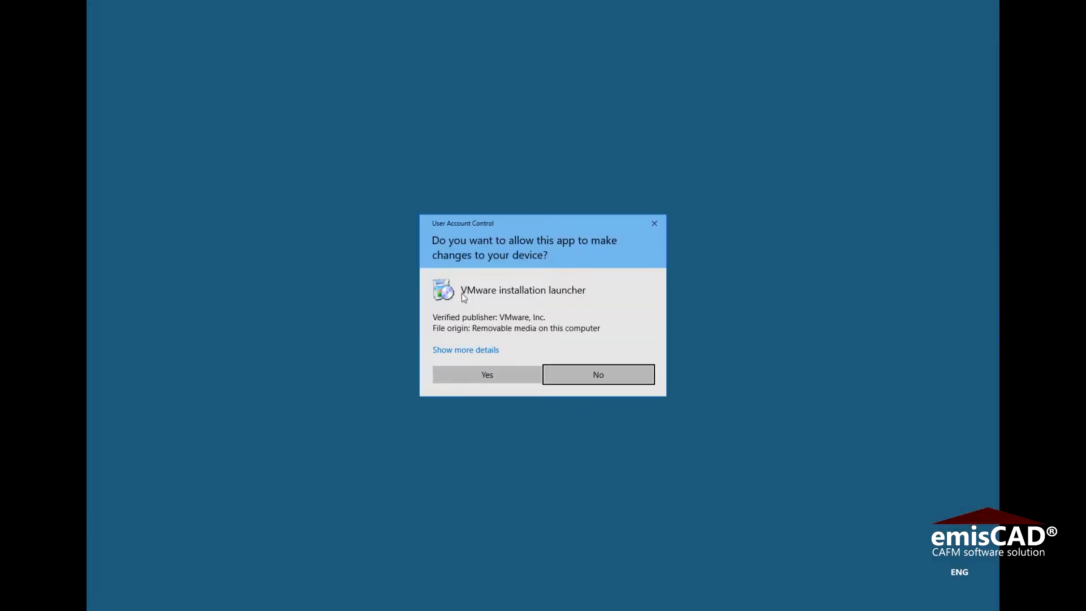
Approve the installer's User Account Control prompt and minimise the Explorer windows
left_click(489, 375)
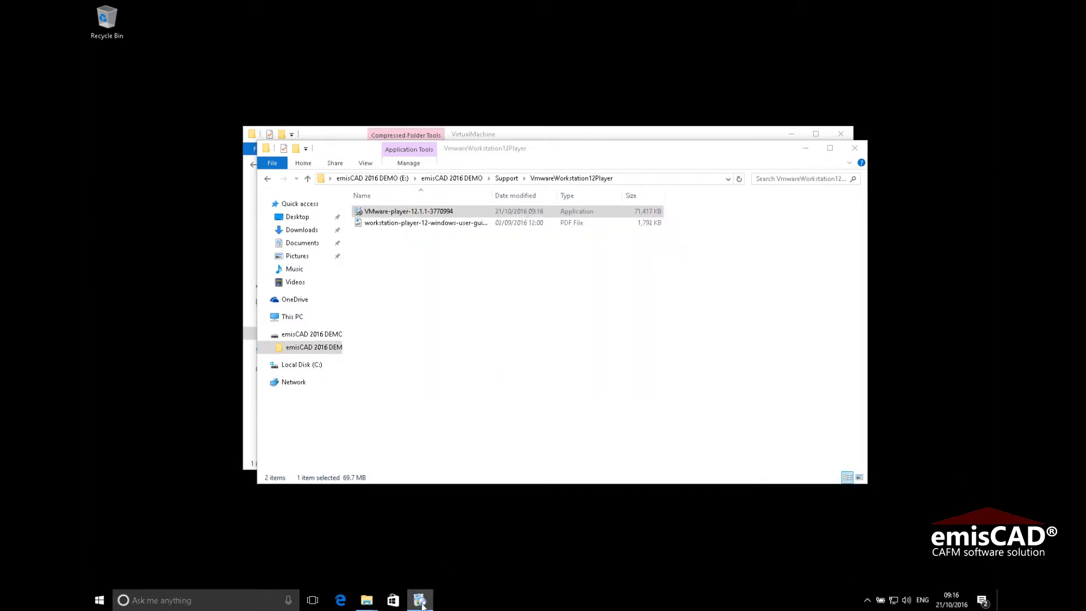
left_click(806, 147)
left_click(792, 134)
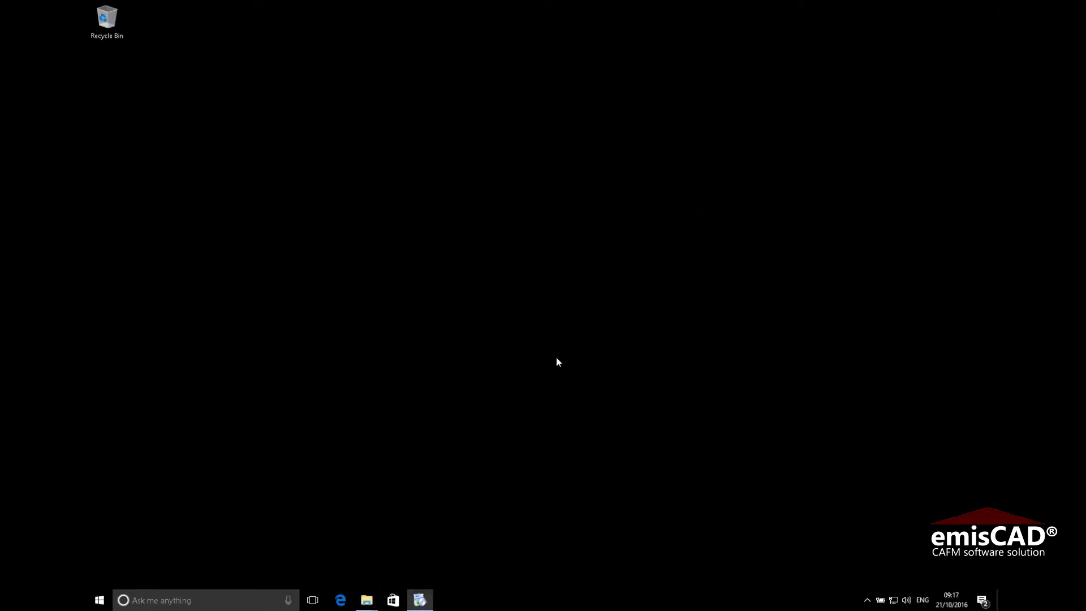
Accept the licence and install VMware Workstation 12 Player with all default options
left_click(599, 384)
left_click(460, 360)
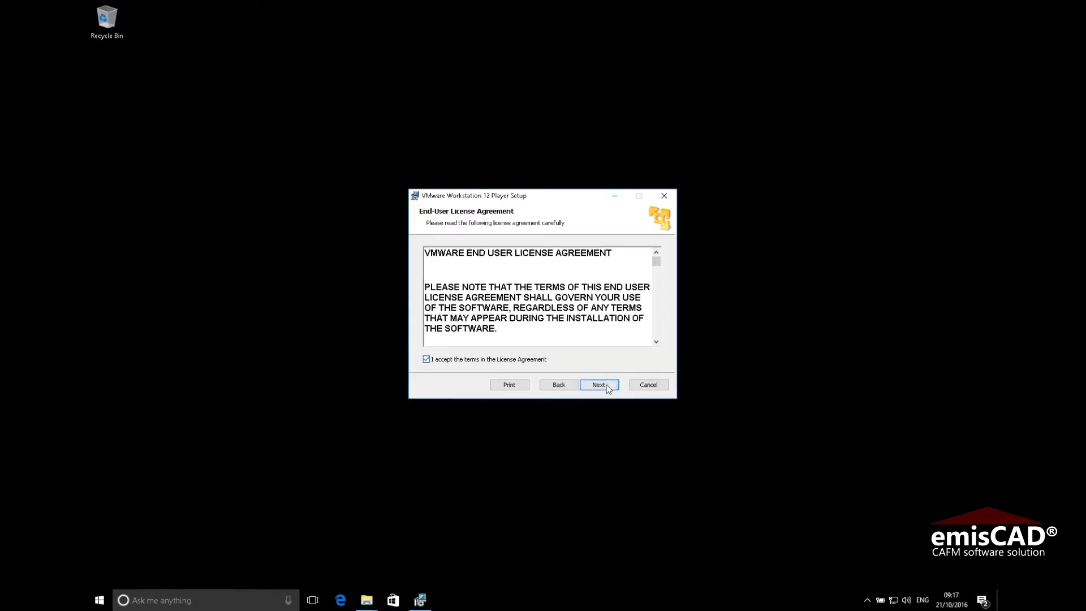
left_click(604, 386)
left_click(600, 386)
left_click(597, 386)
left_click(594, 385)
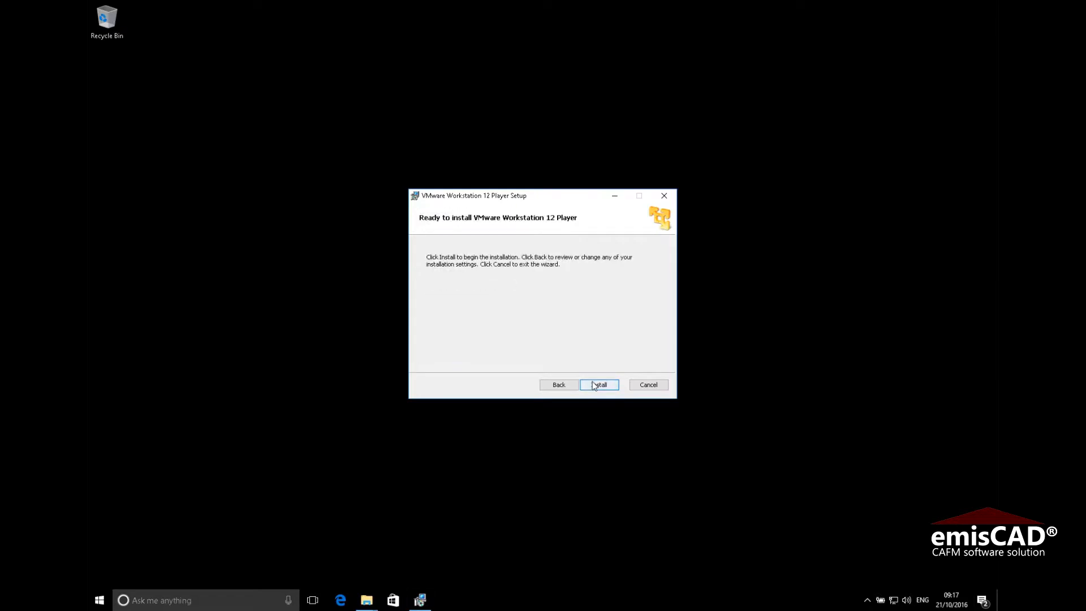
left_click(595, 386)
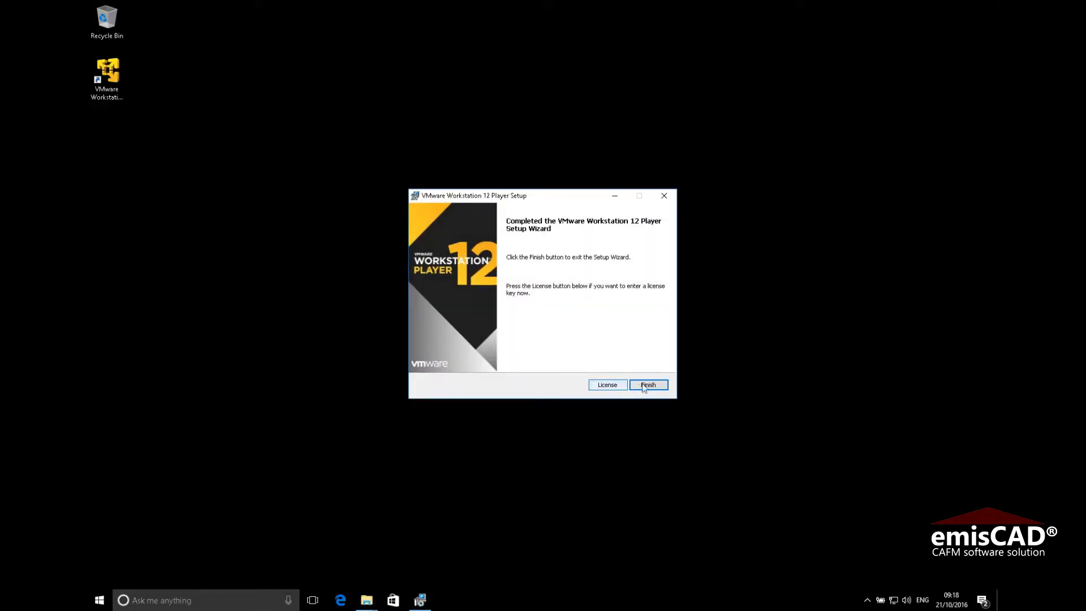
left_click(649, 385)
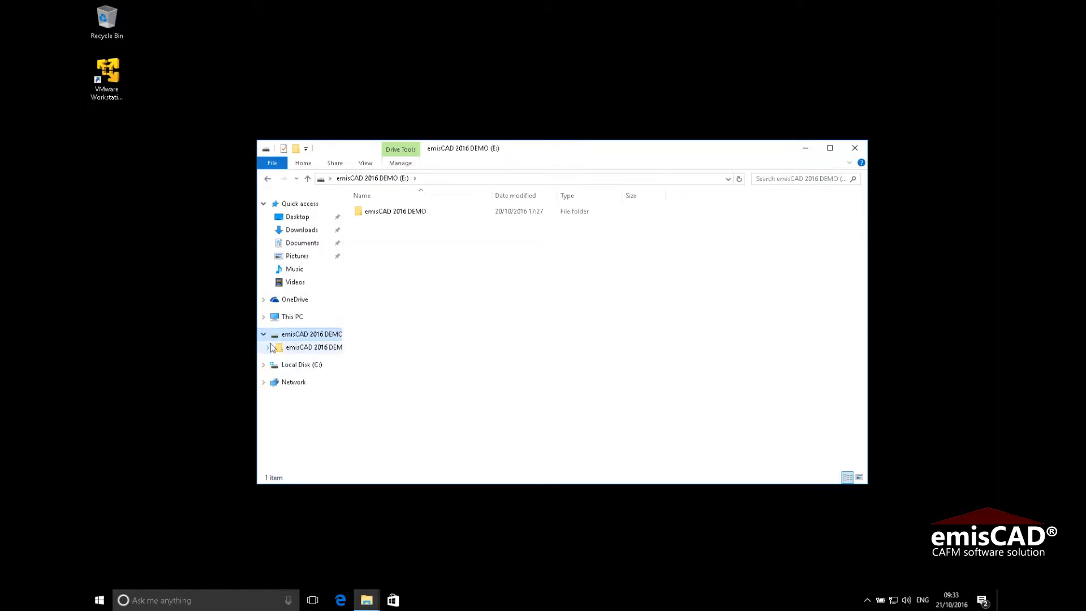
Browse the DEMO disc's Support, 7-zip, VmwareWorkstation12Player, Videos and VirtualMachine folders
left_click(269, 348)
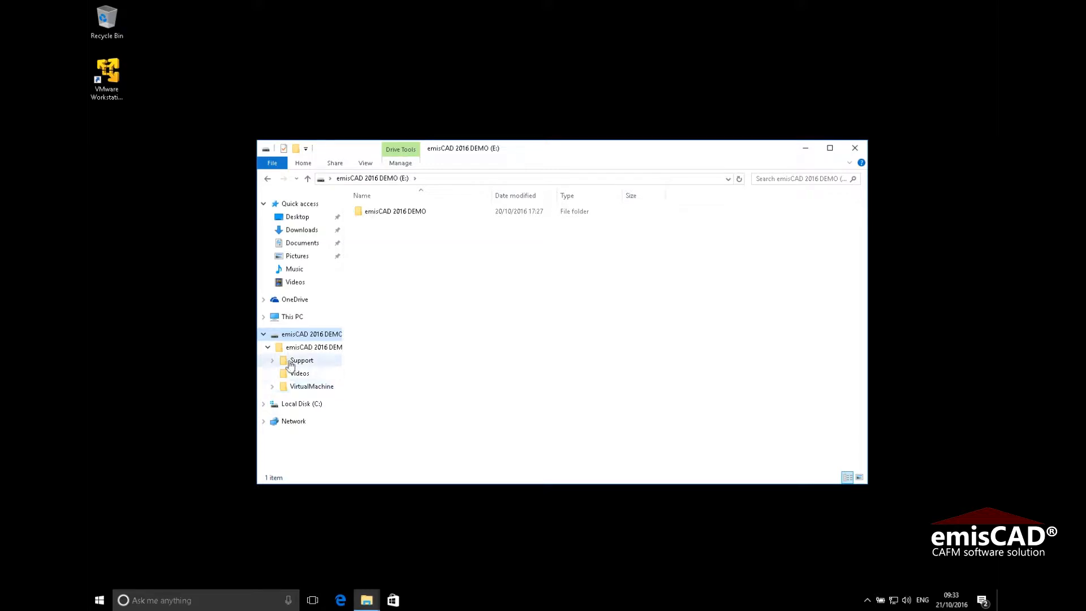
left_click(273, 361)
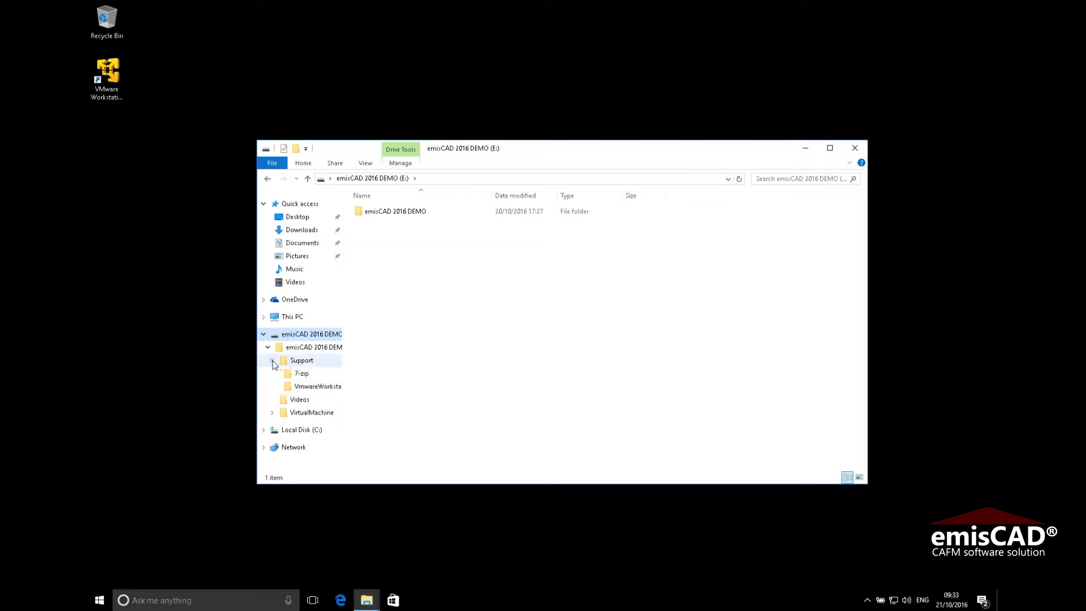
left_click(304, 374)
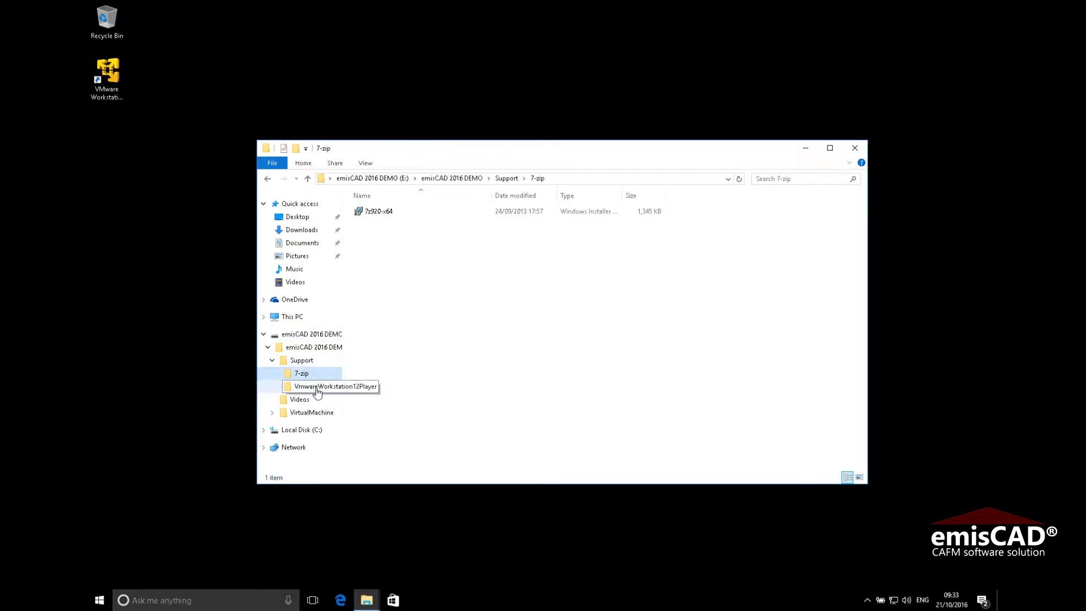
left_click(320, 388)
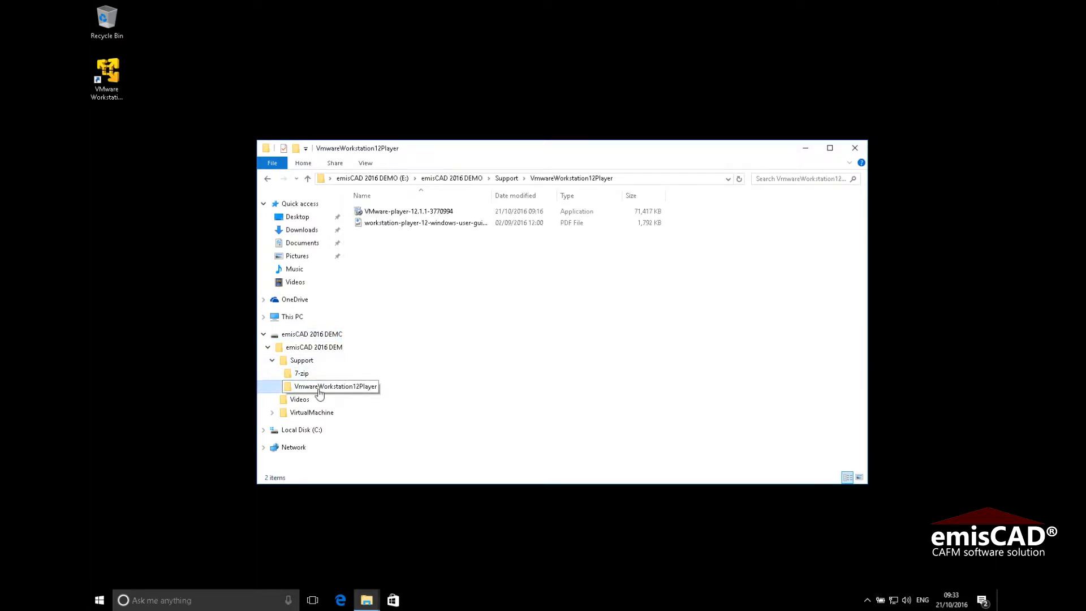
left_click(298, 400)
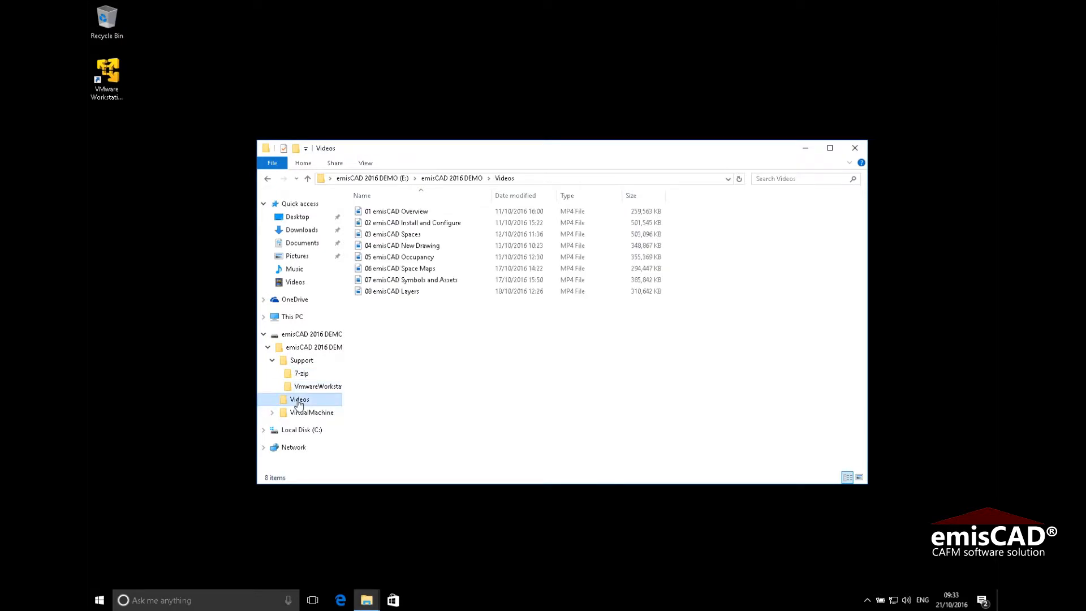
left_click(304, 416)
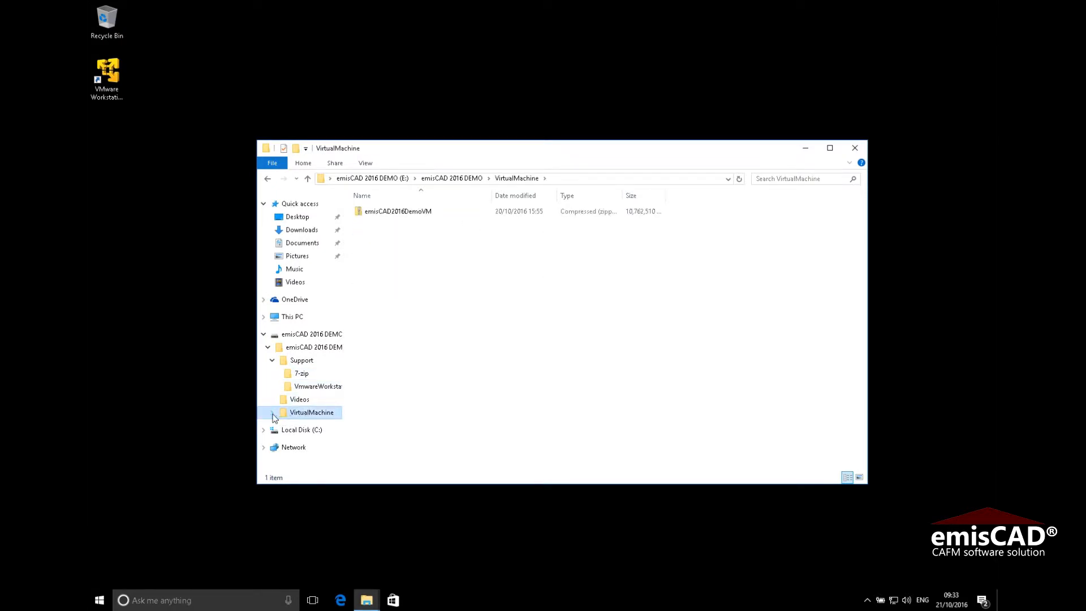
Copy the emisCAD2016DemoVM folder from its zip onto Local Disk (C:) and minimise Explorer
left_click(272, 413)
left_click(277, 426)
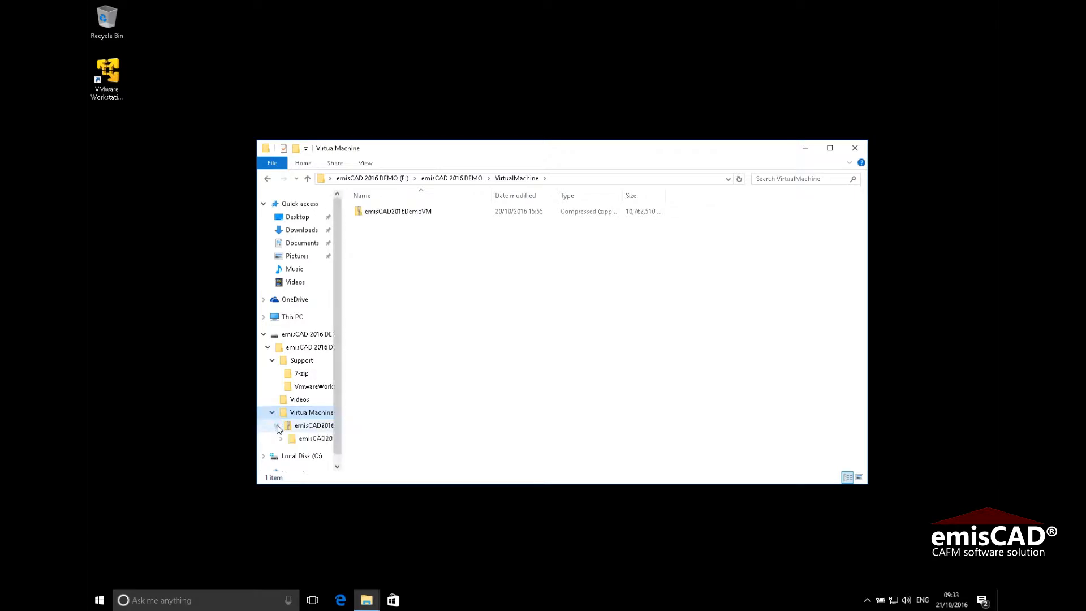
left_click(305, 426)
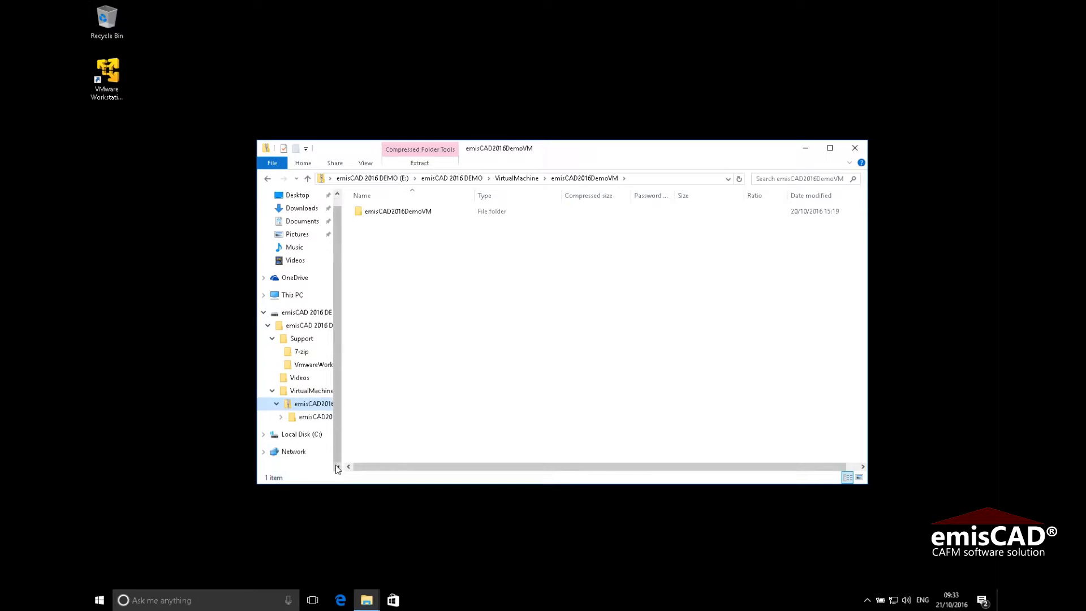
left_click_drag(398, 213, 306, 357)
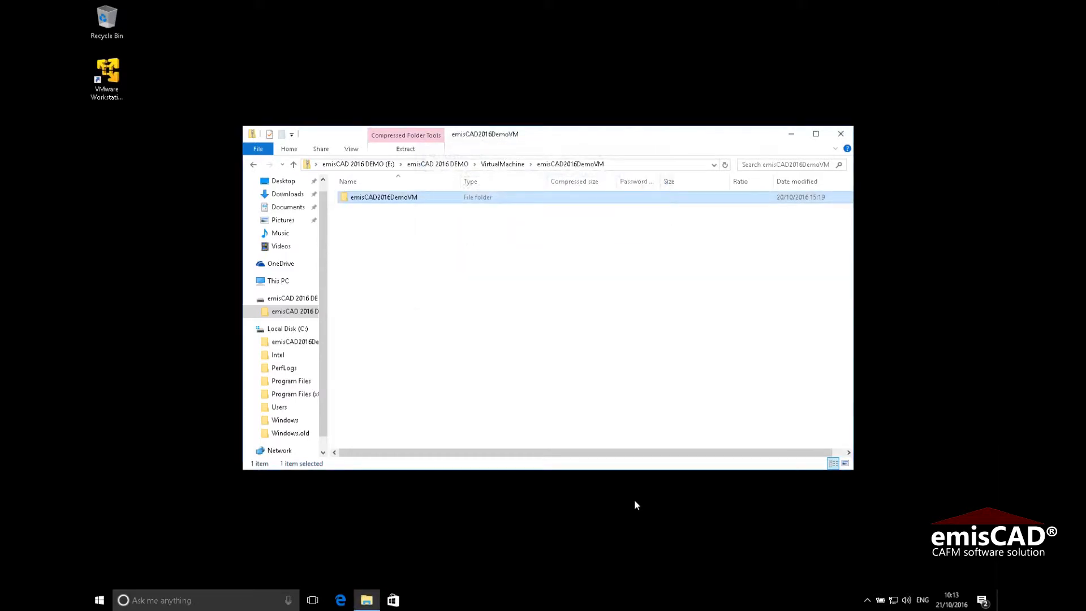
left_click(796, 139)
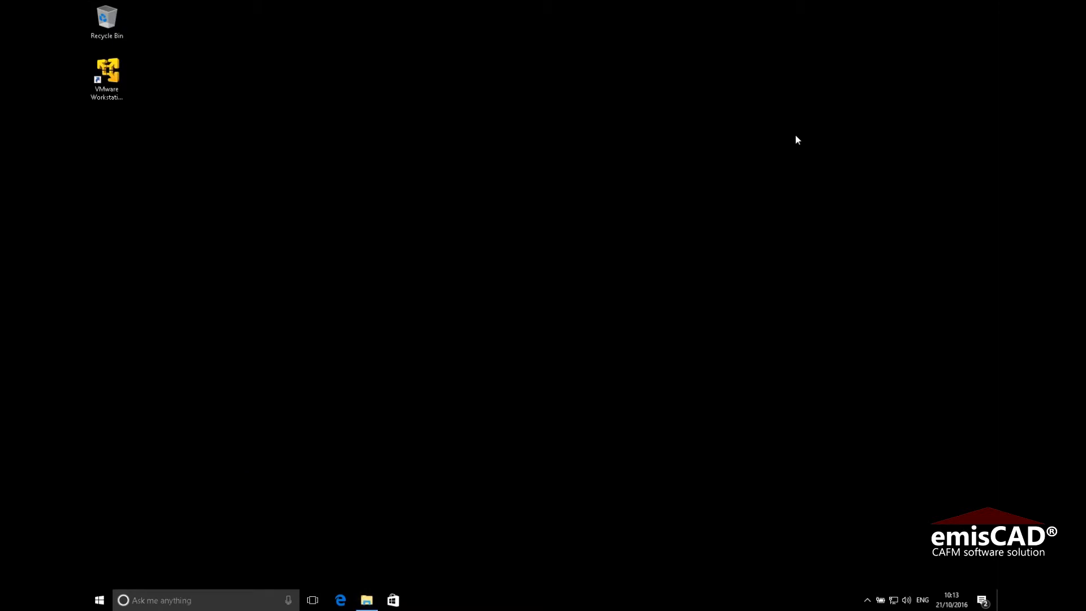
Launch VMware Player and open the TD03WS08SFR2SP1x64_SQL08.v2 virtual machine from C:\emisCAD2016DemoVM
left_click(113, 83)
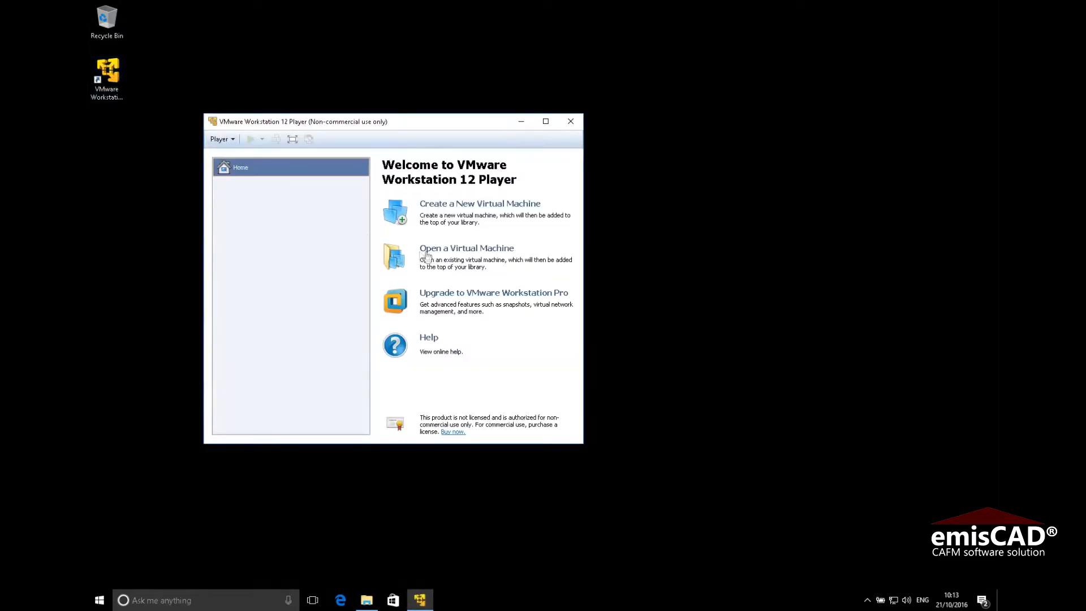
left_click(463, 251)
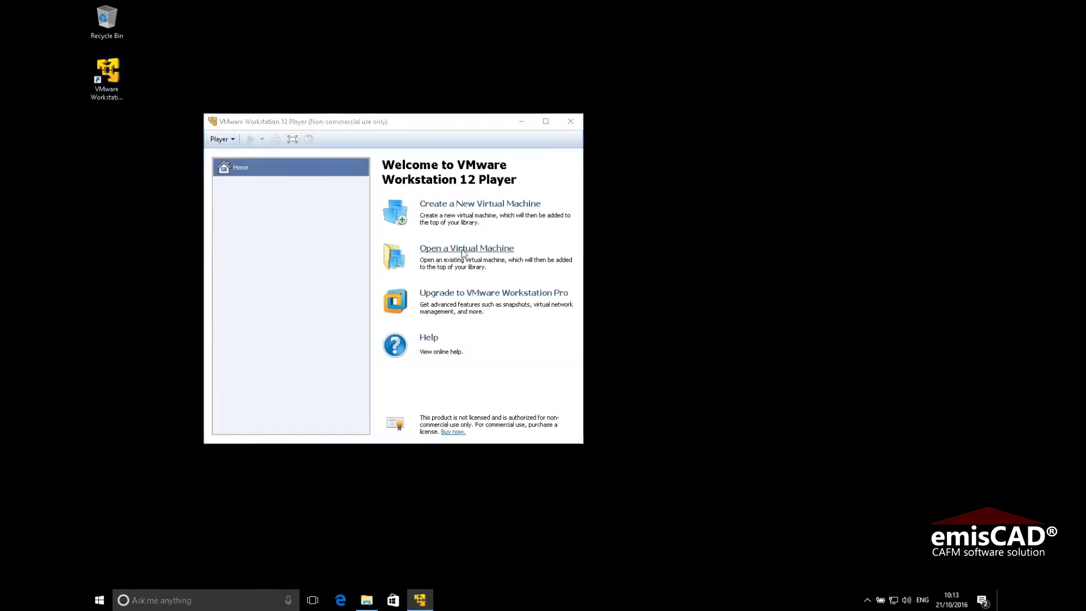
double_click(357, 224)
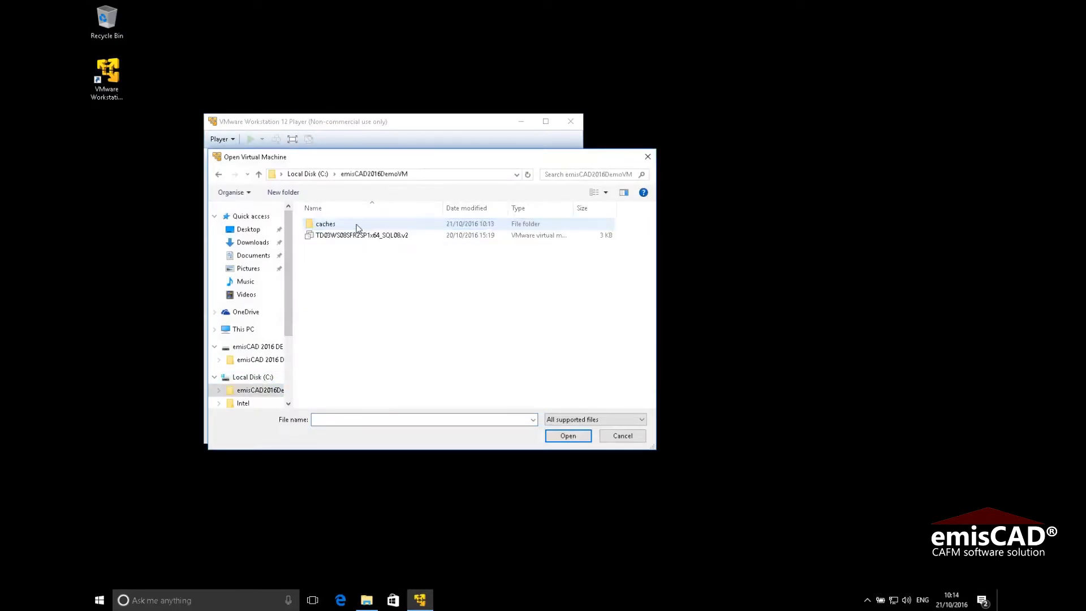
left_click(353, 236)
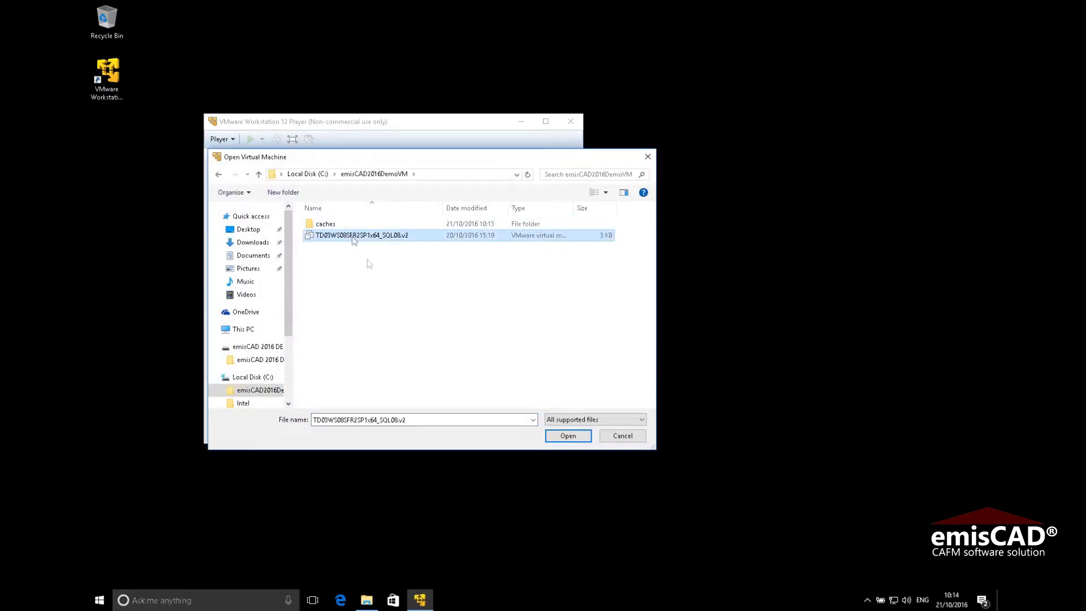
left_click(568, 436)
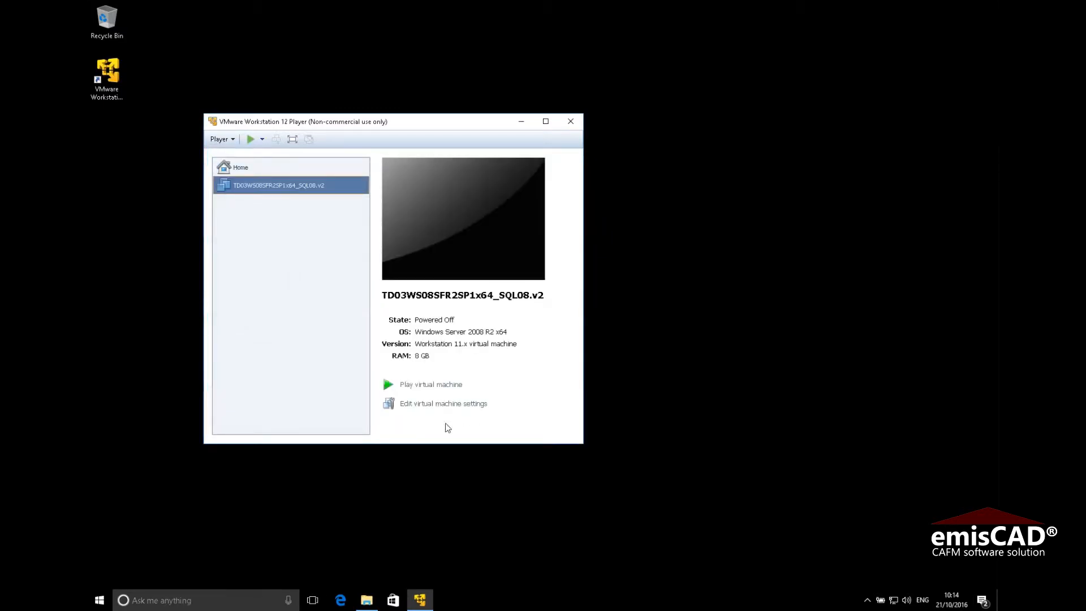
Open the VM settings and check the host's CPU and memory in Task Manager
left_click(433, 403)
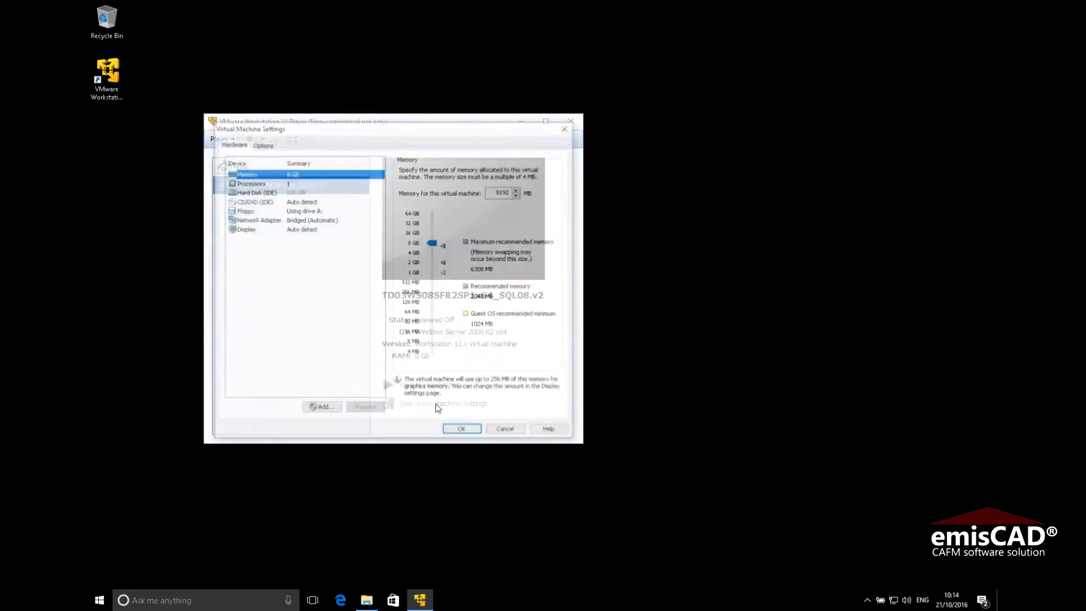
right_click(790, 595)
left_click(824, 545)
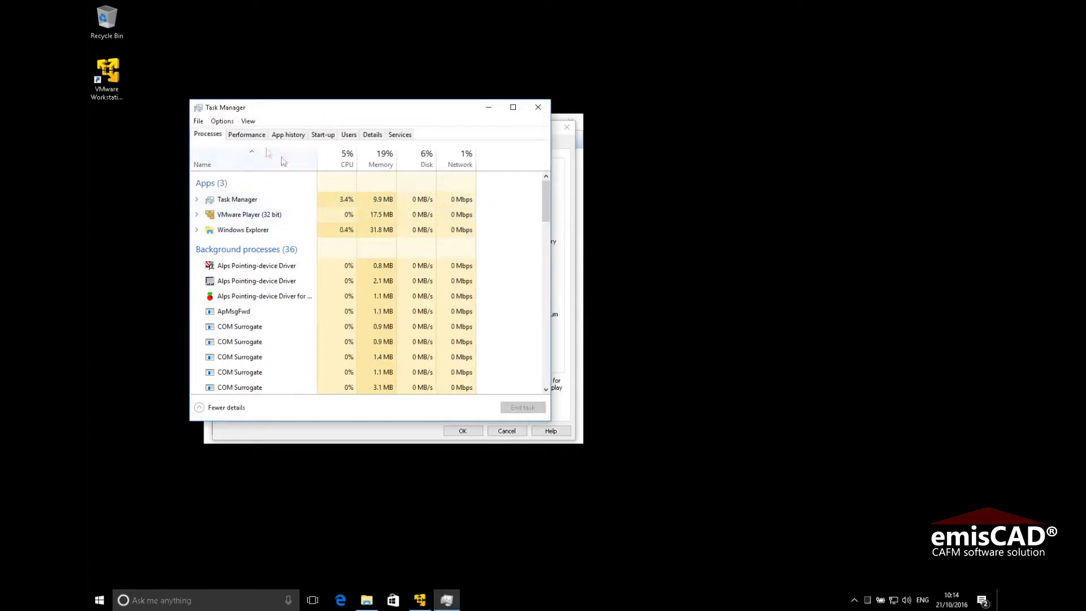
left_click(247, 135)
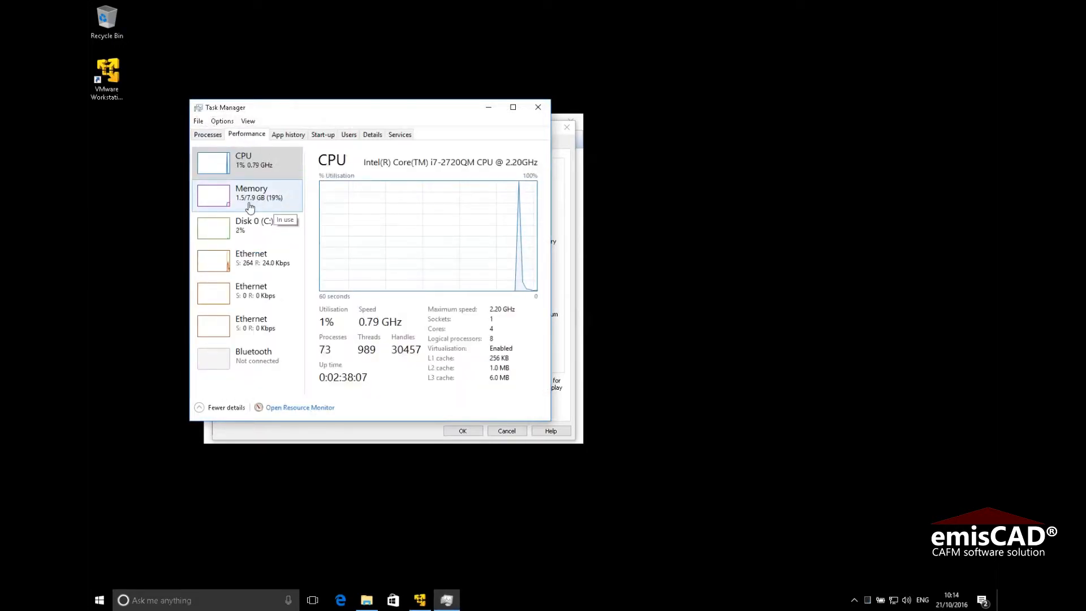
left_click(537, 108)
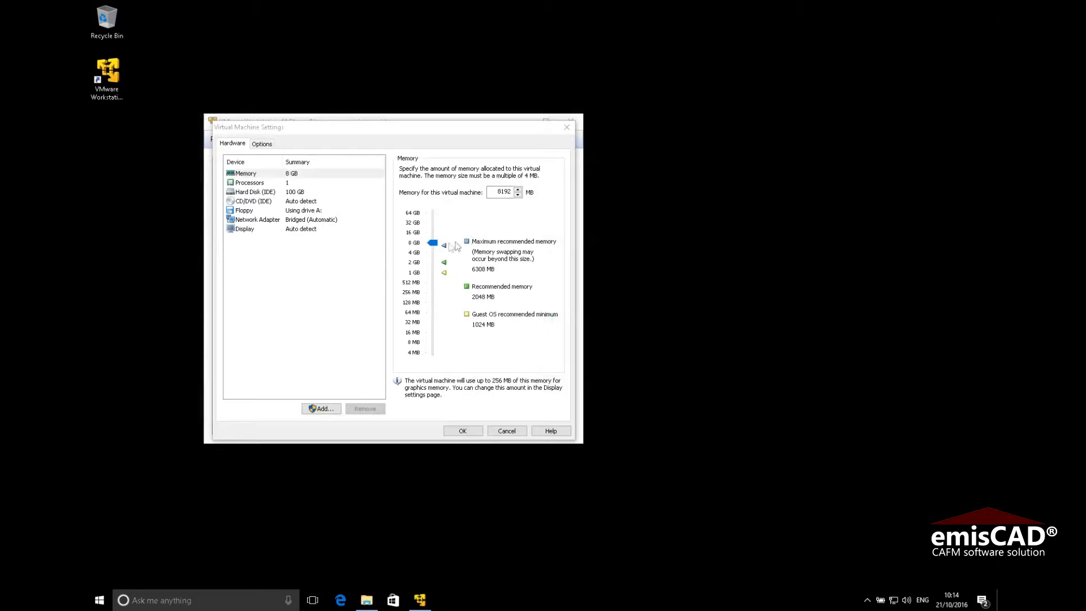
Lower the VM memory to 5404 MB, save, and start the virtual machine
left_click_drag(433, 242, 432, 248)
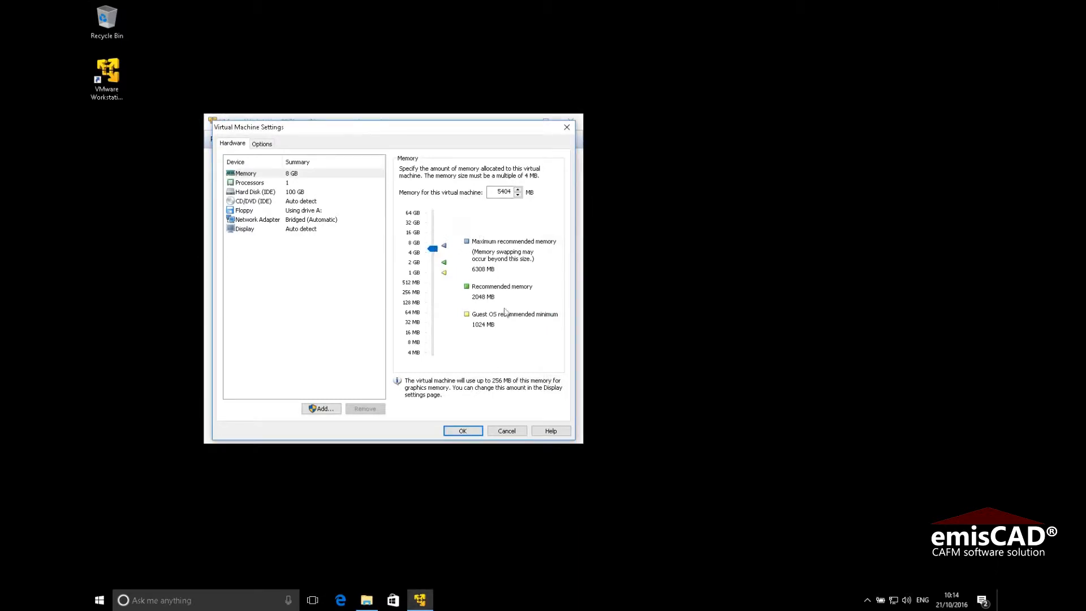
left_click(473, 429)
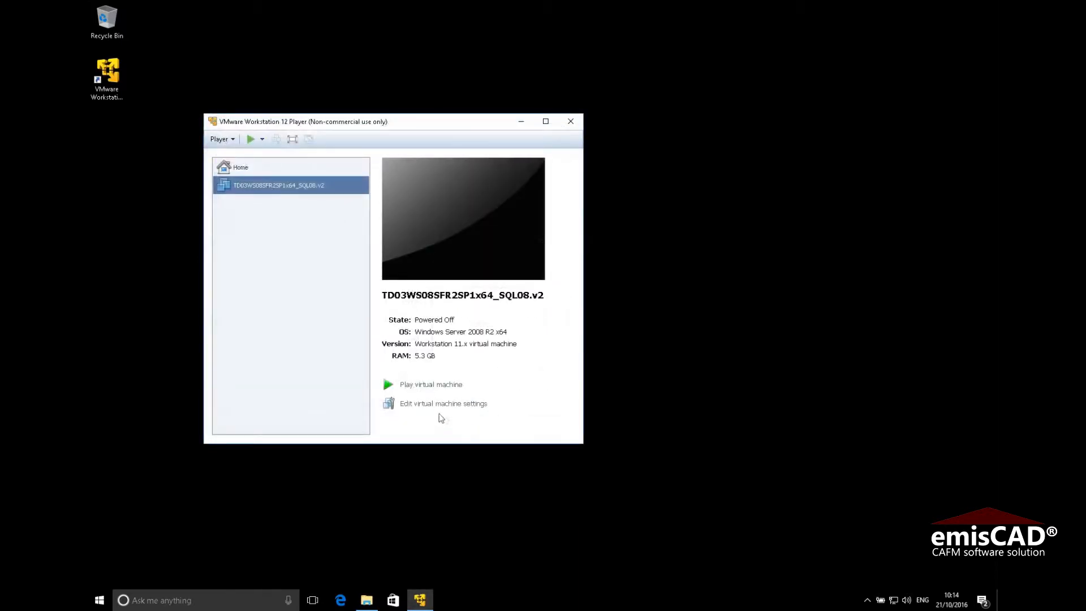
left_click(428, 384)
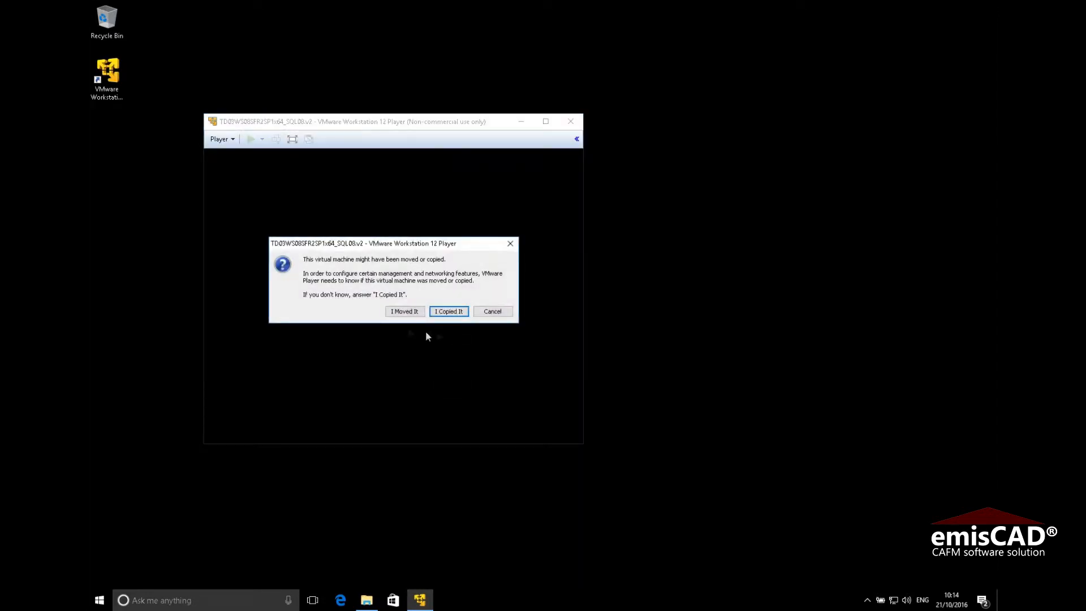
Answer 'I Moved It' and let the guest boot to the Windows Server 2008 R2 logon screen
left_click(411, 315)
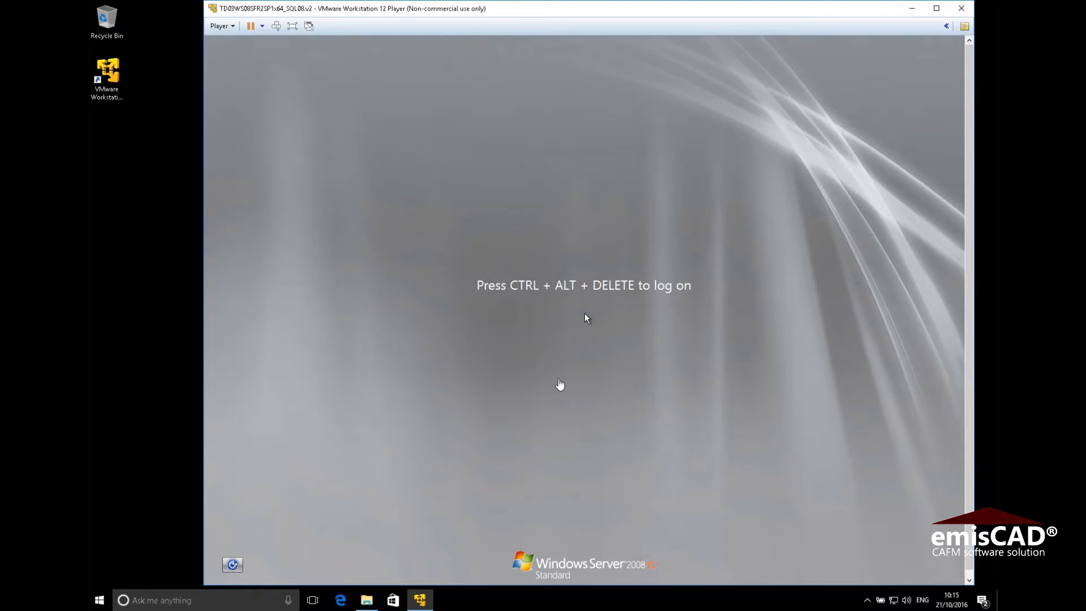
left_click(585, 314)
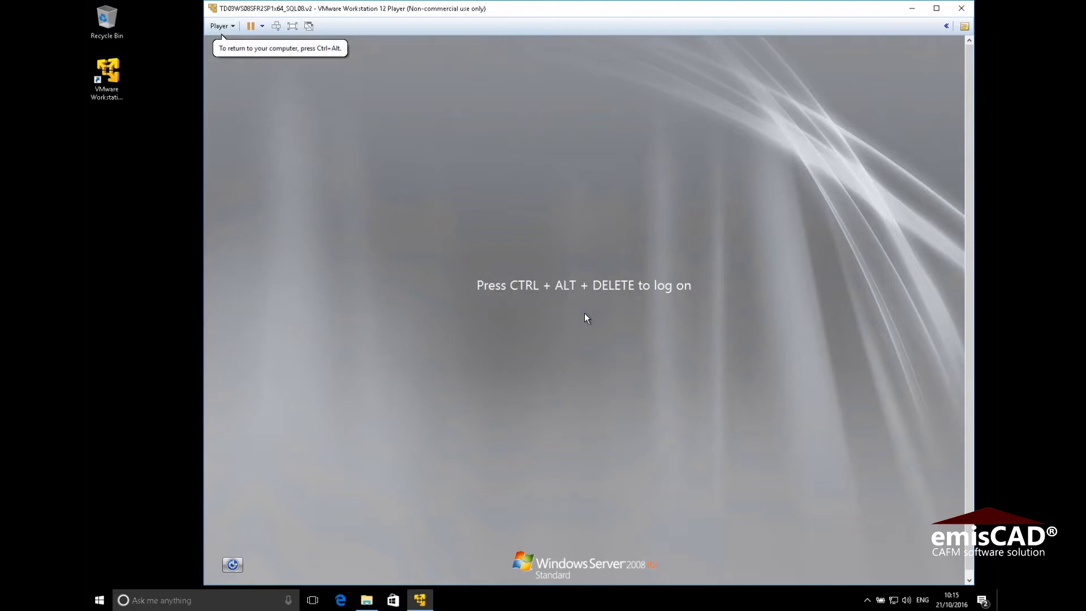
Send Ctrl+Alt+Del to the guest and log on with the account's user name and password
left_click(235, 24)
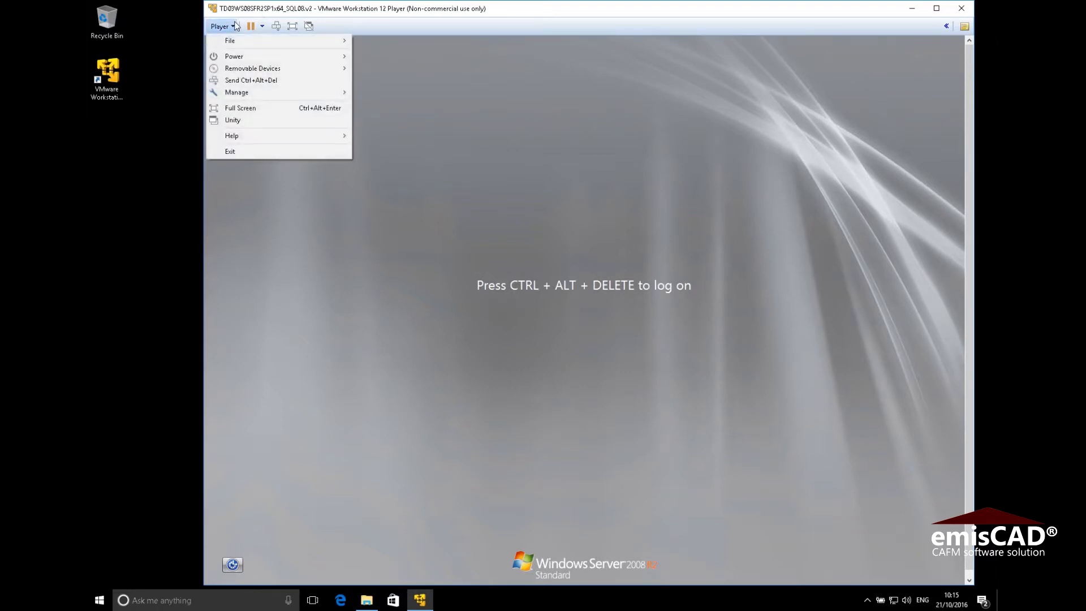
left_click(252, 80)
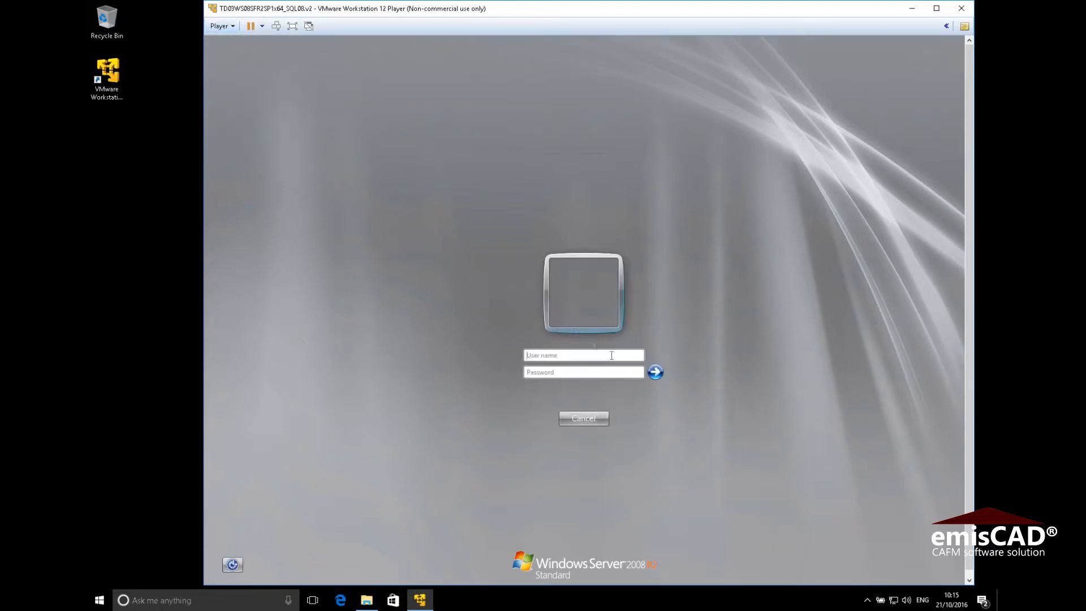
left_click(572, 354)
type("emis")
type("*******")
key("Return")
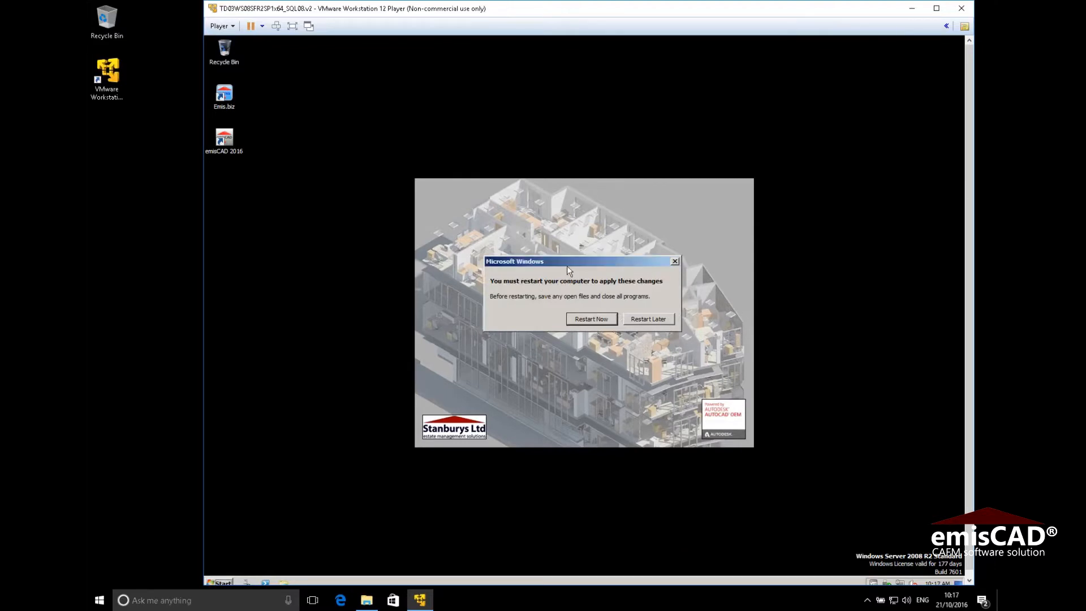
Choose Restart Later, then restart the guest from Player > Power and confirm the reset
left_click(654, 319)
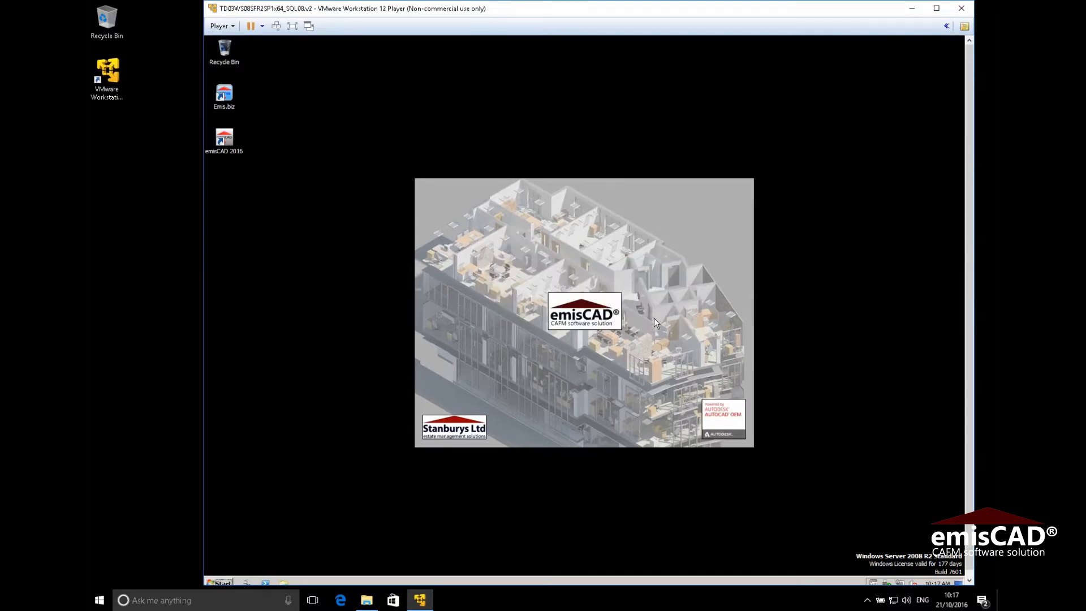
left_click(230, 29)
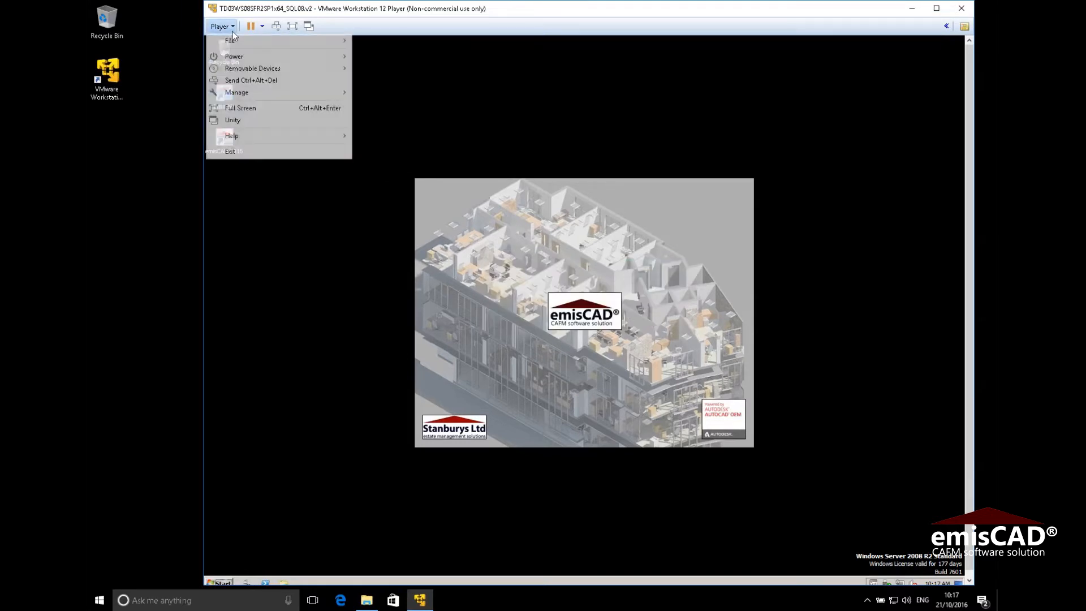
mouse_move(248, 58)
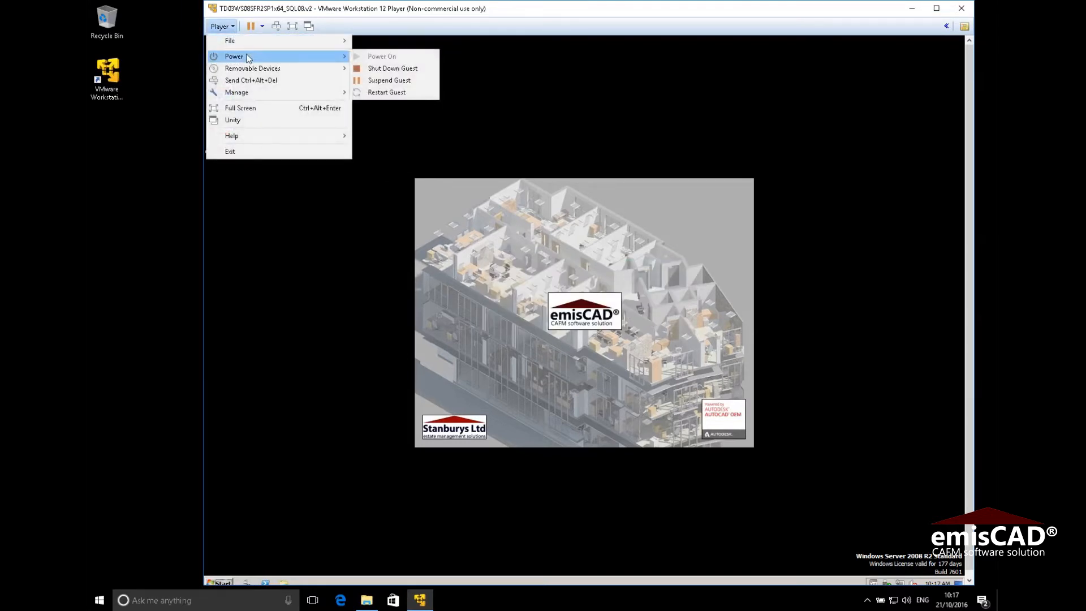
left_click(386, 92)
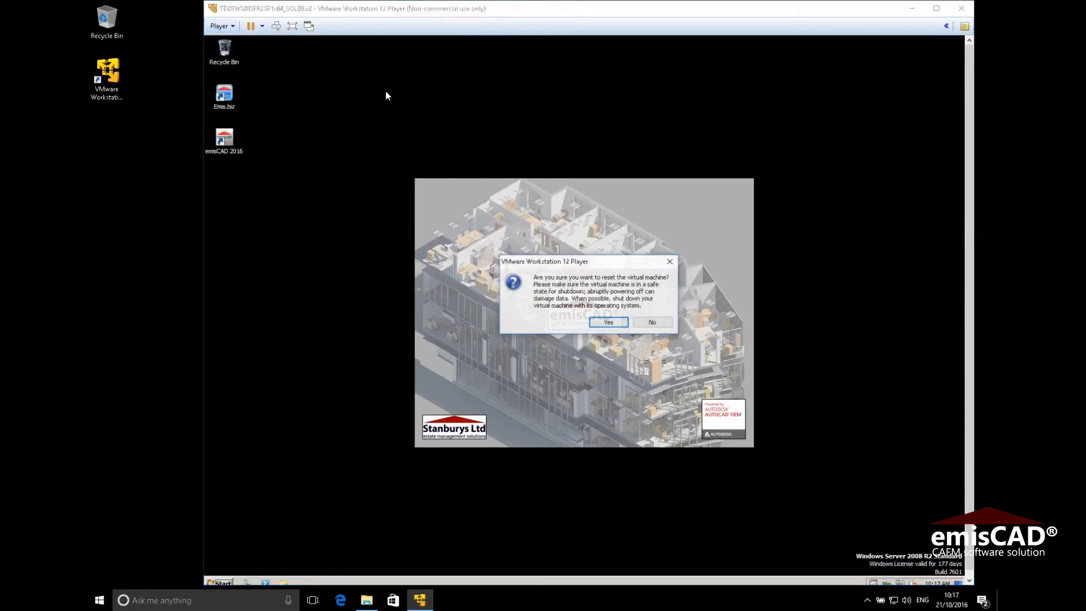
left_click(601, 322)
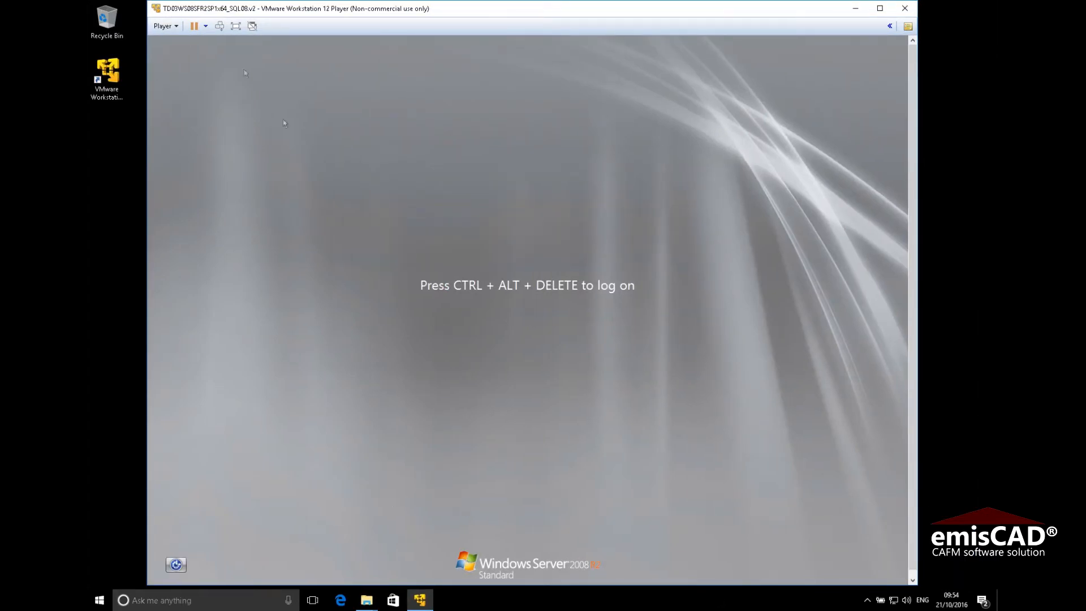
Send Ctrl+Alt+Del, log back on with the account credentials, and maximise the player window
left_click(175, 27)
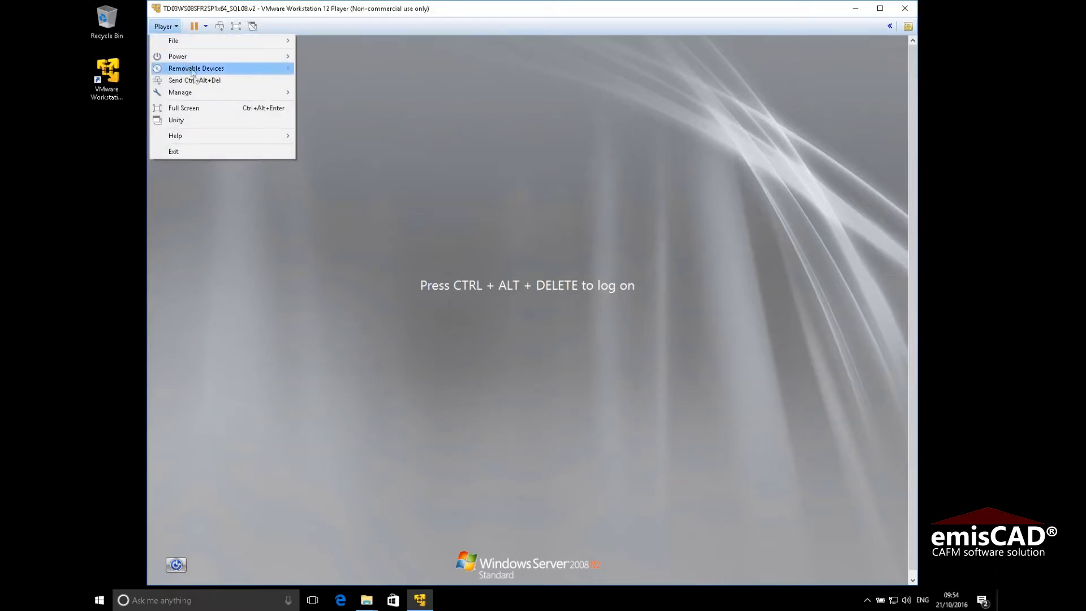
left_click(194, 80)
left_click(506, 355)
type("emisus")
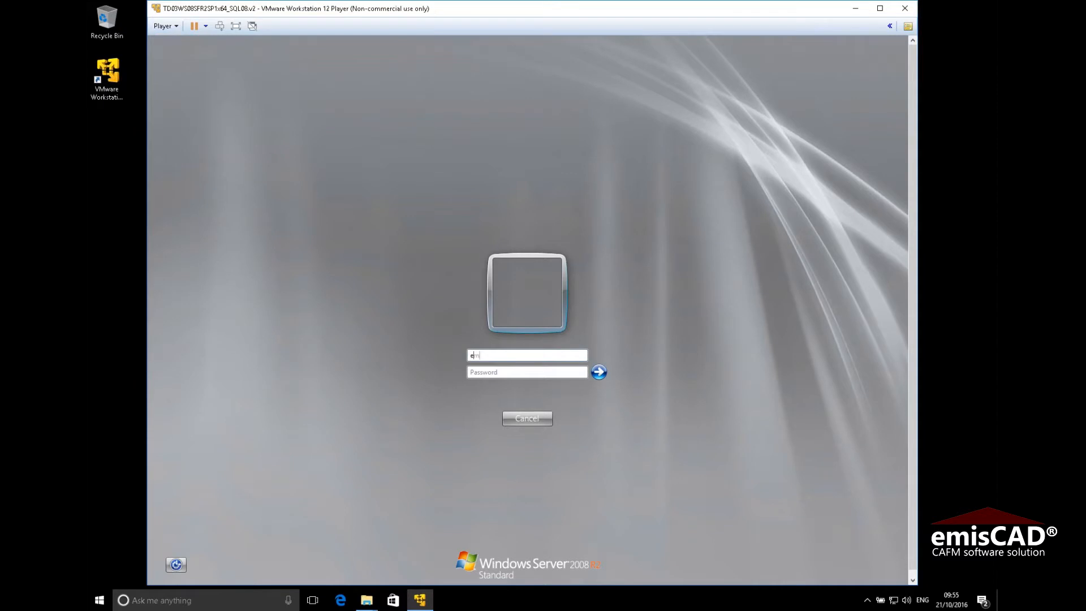
type("er")
type("••••••••••")
type("•")
key("Return")
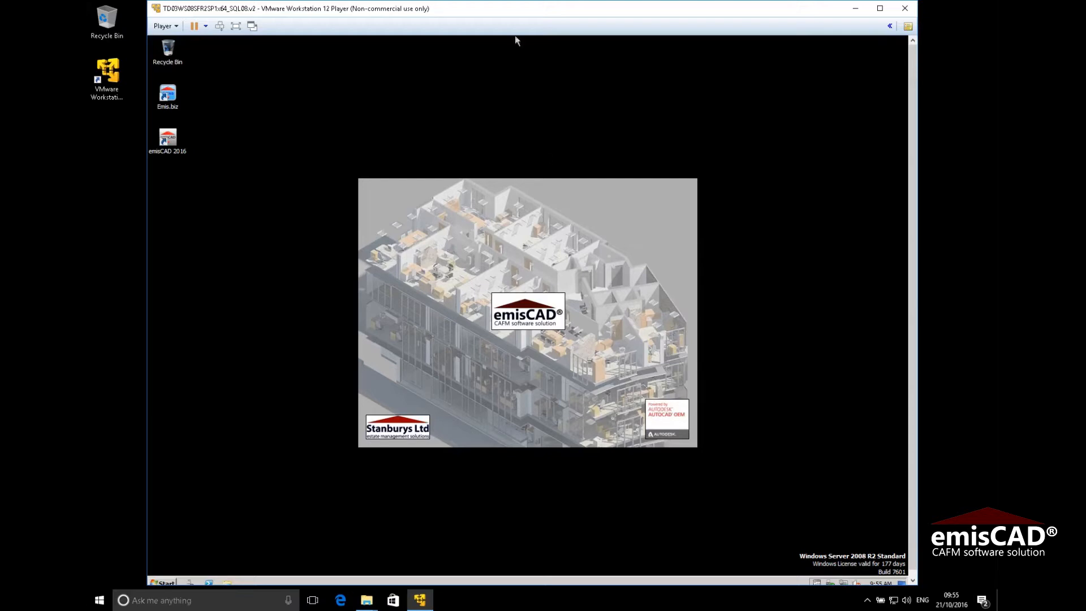
double_click(507, 12)
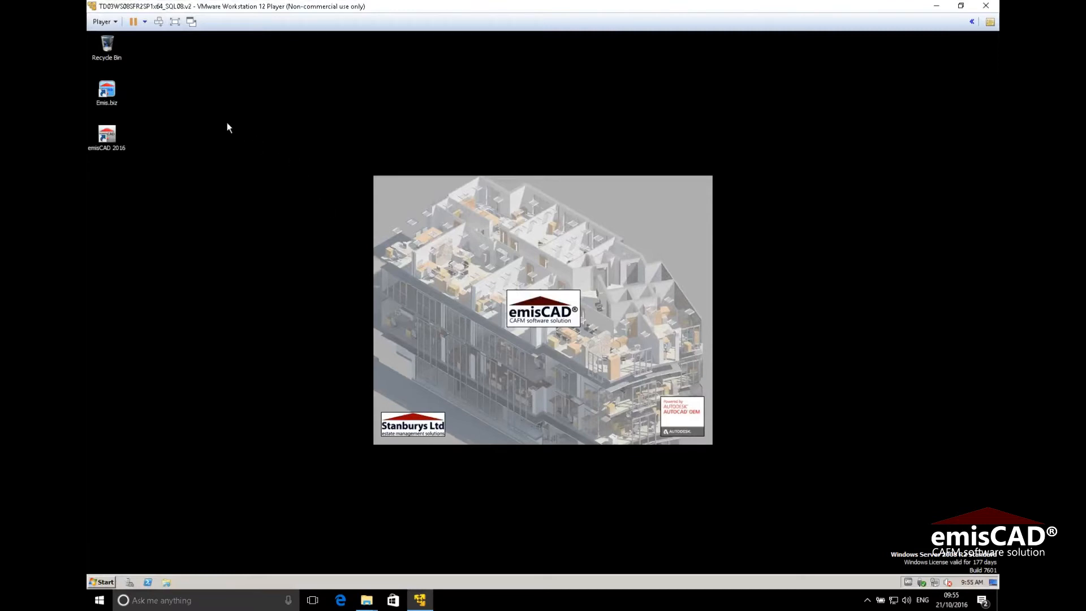
left_click(107, 584)
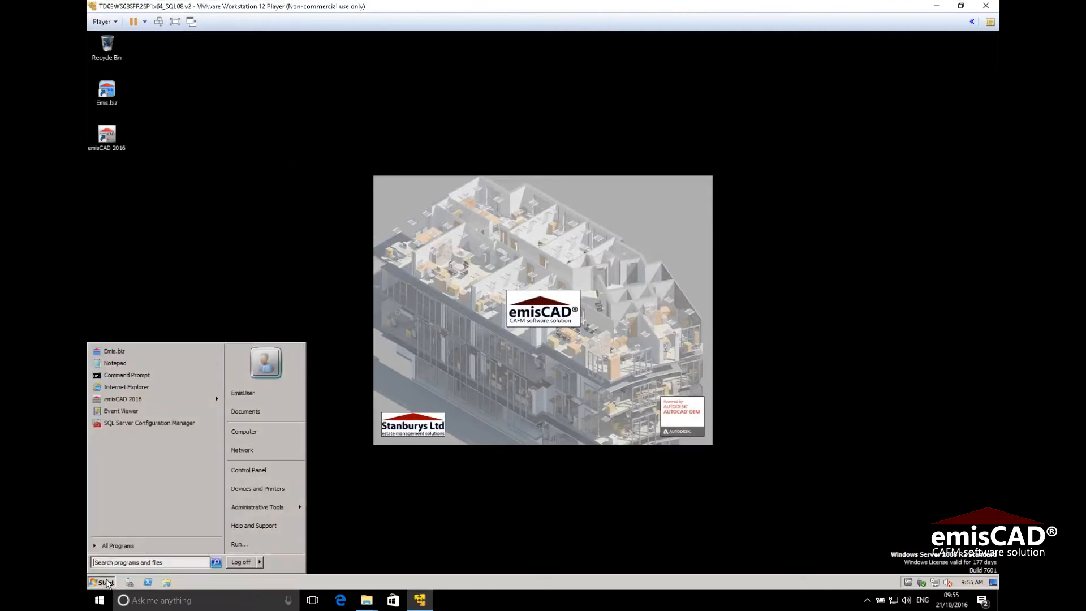
left_click(107, 583)
left_click(108, 583)
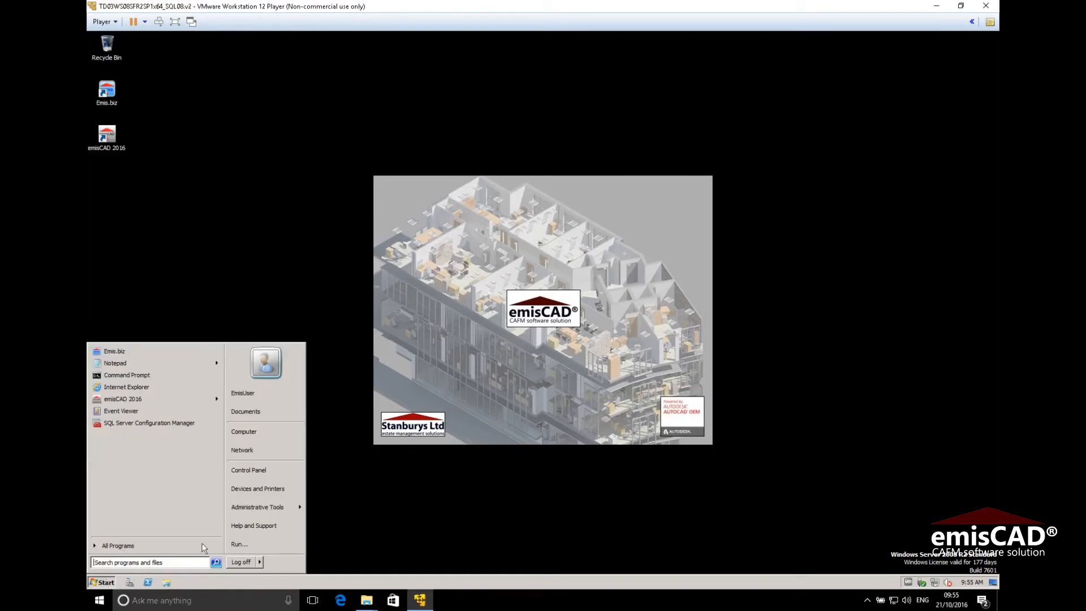
mouse_move(271, 509)
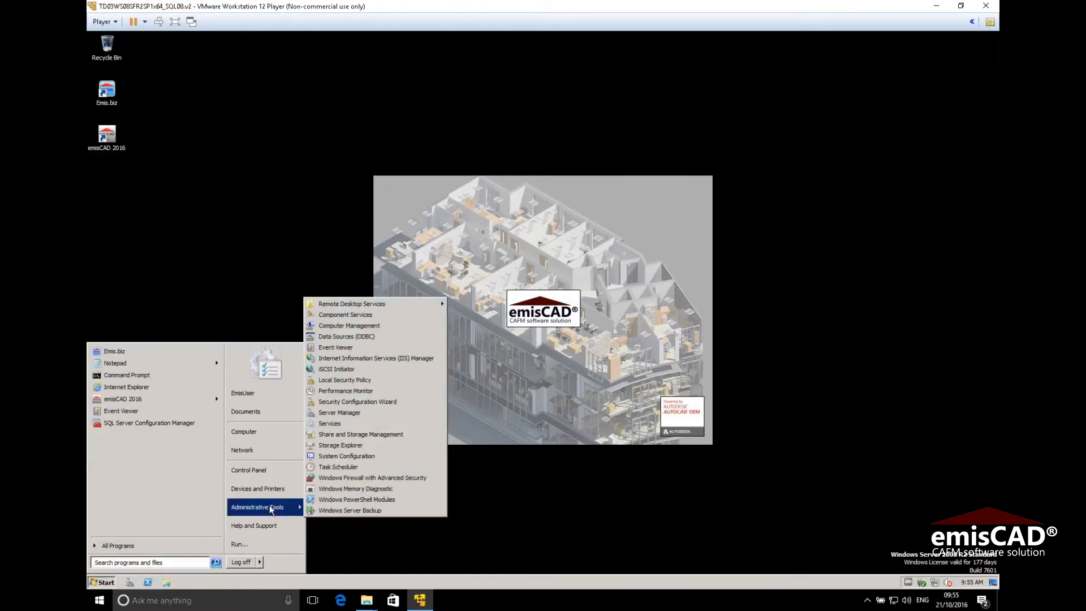
left_click(344, 424)
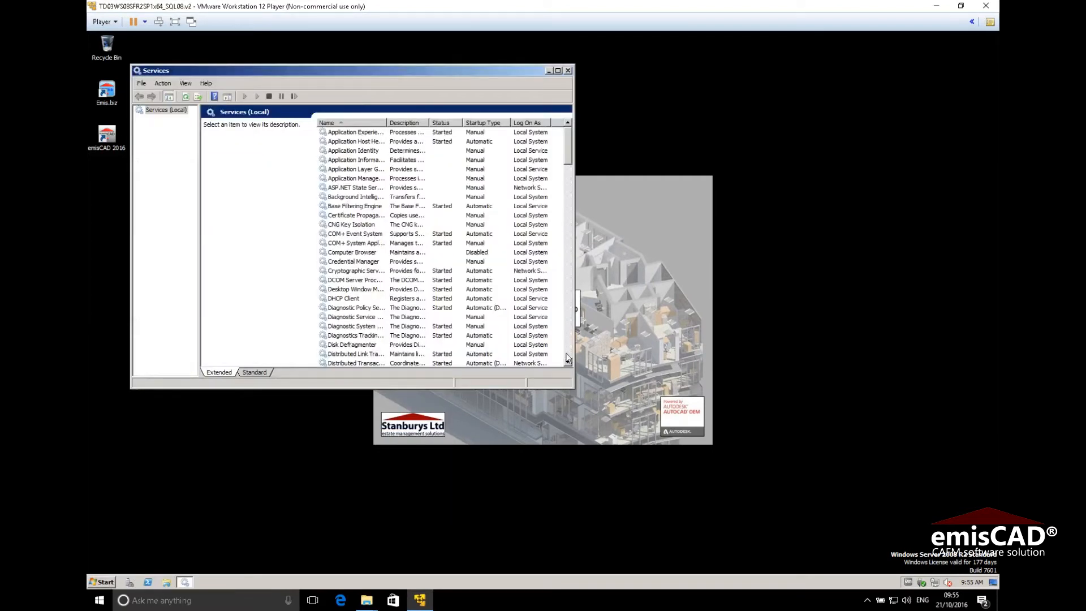
scroll(568, 357, "down", 6)
left_click(567, 355)
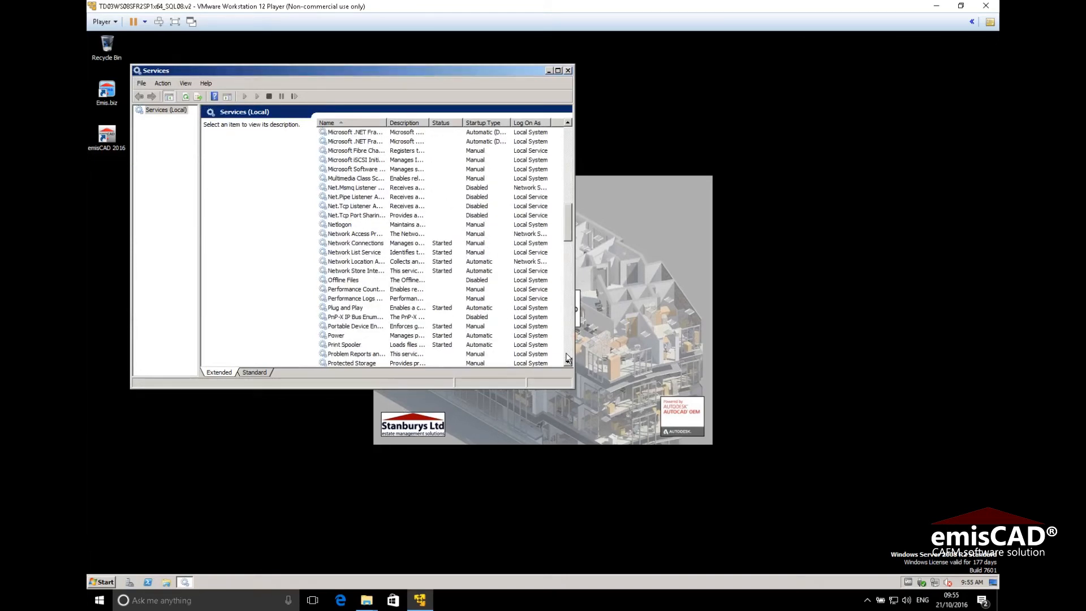
left_click(568, 358)
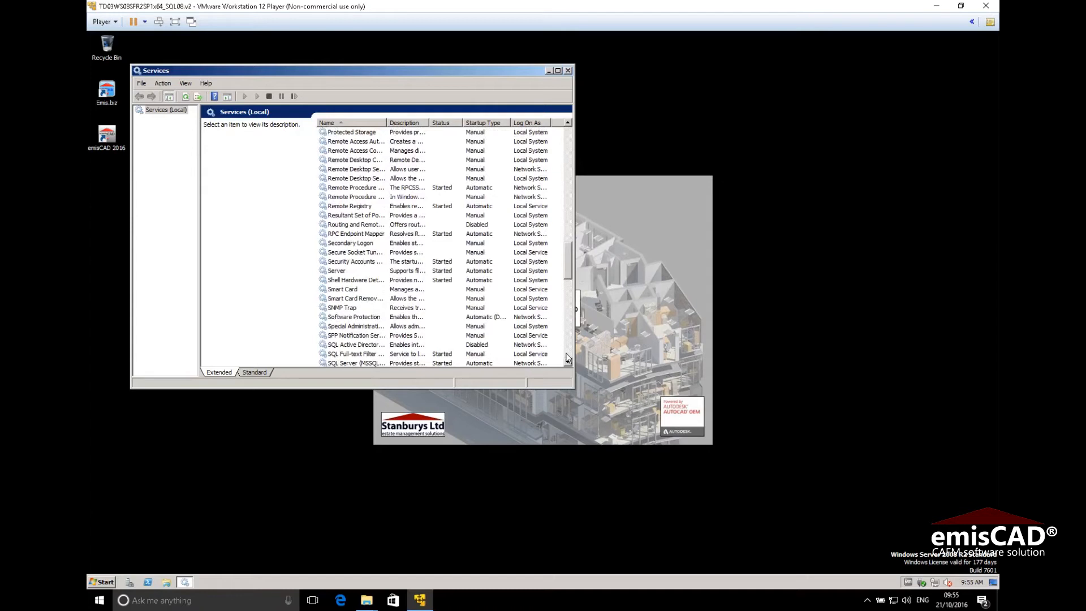
left_click(567, 362)
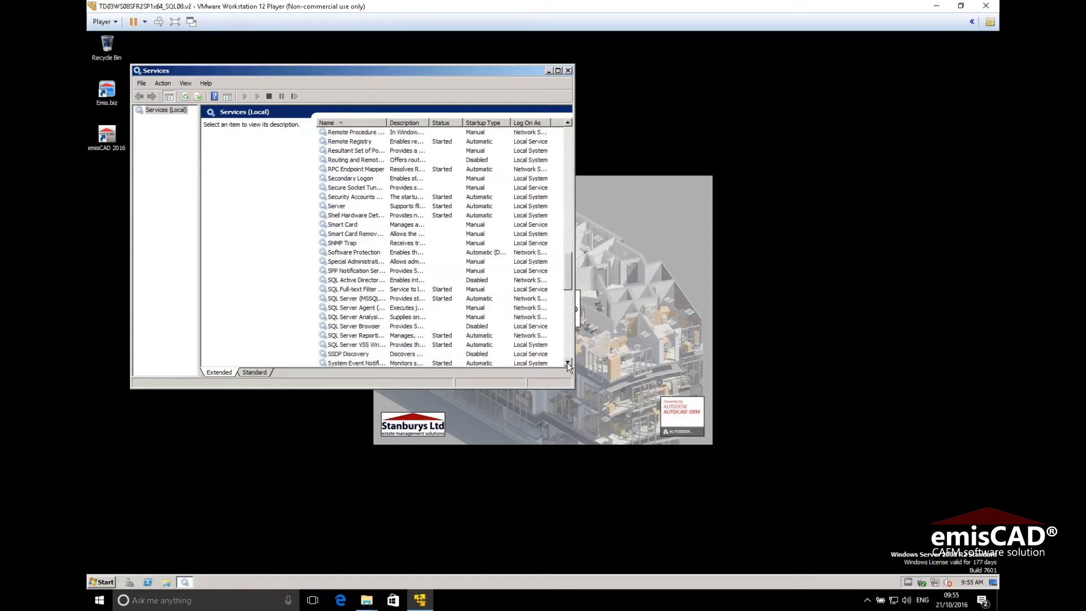
left_click(372, 299)
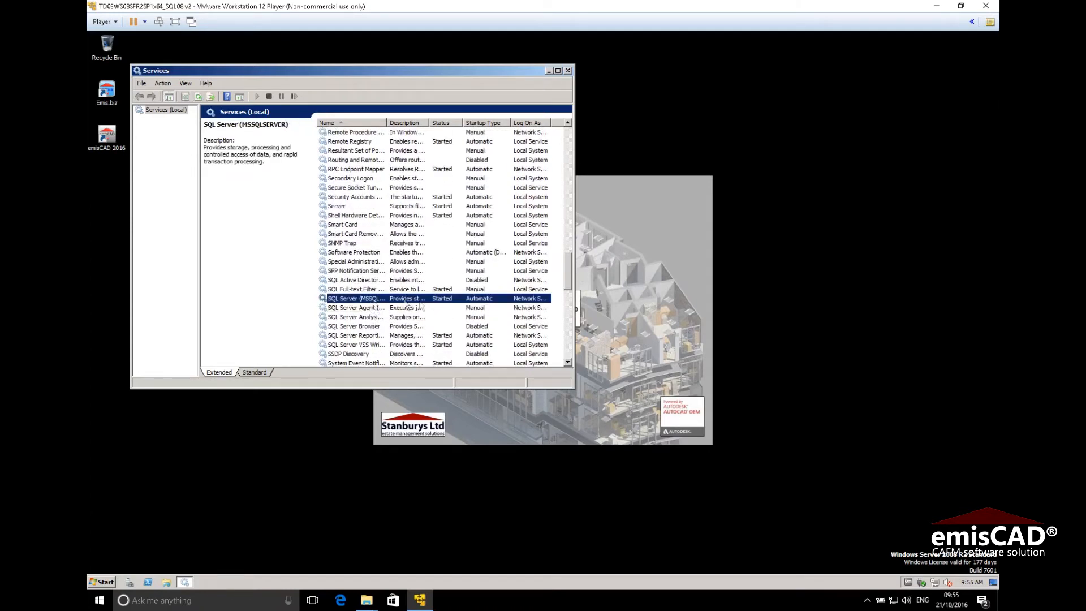
left_click(374, 335)
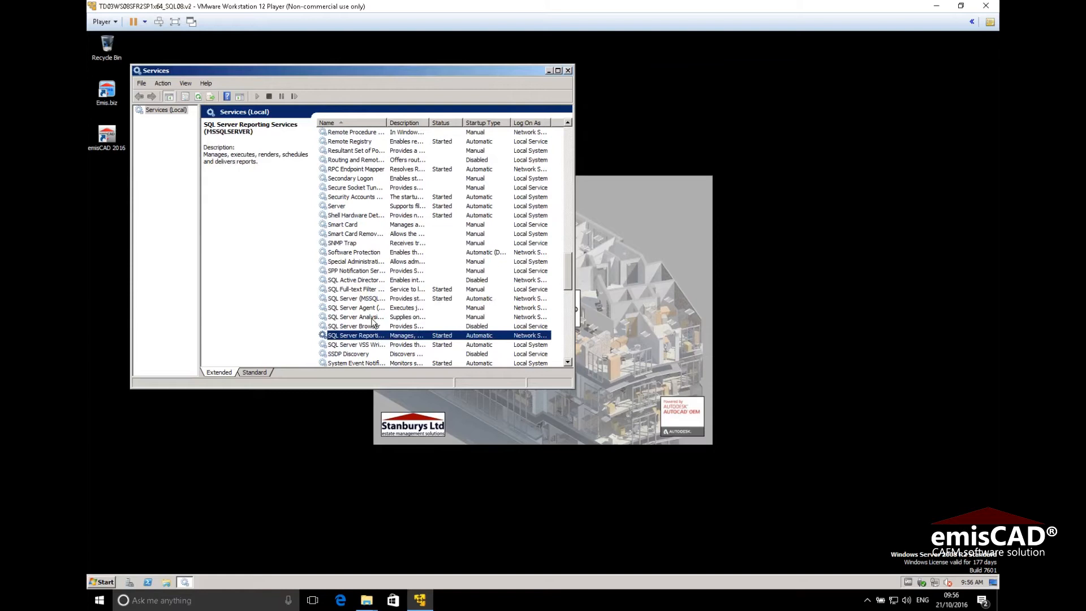
left_click(568, 70)
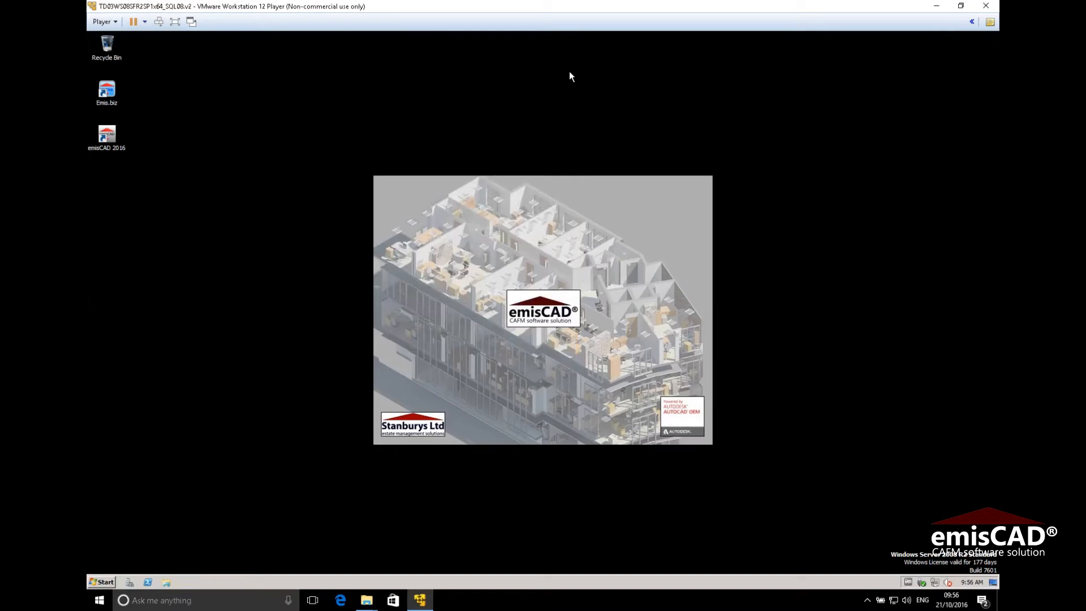
Launch EMIS, open and close the Spatial > General Spaces report, then close the VM window
double_click(111, 97)
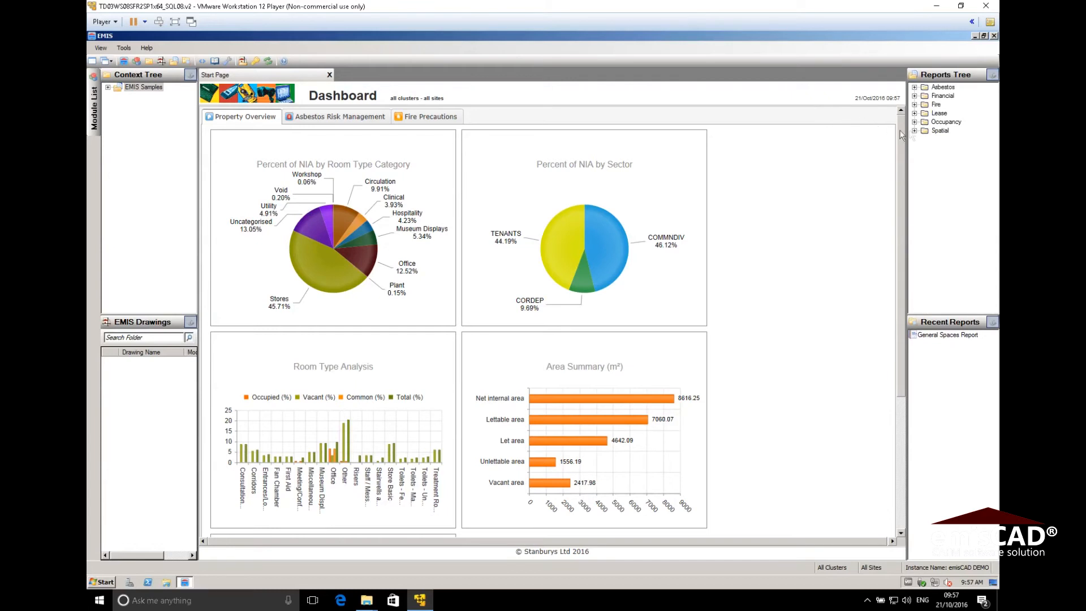
left_click(915, 130)
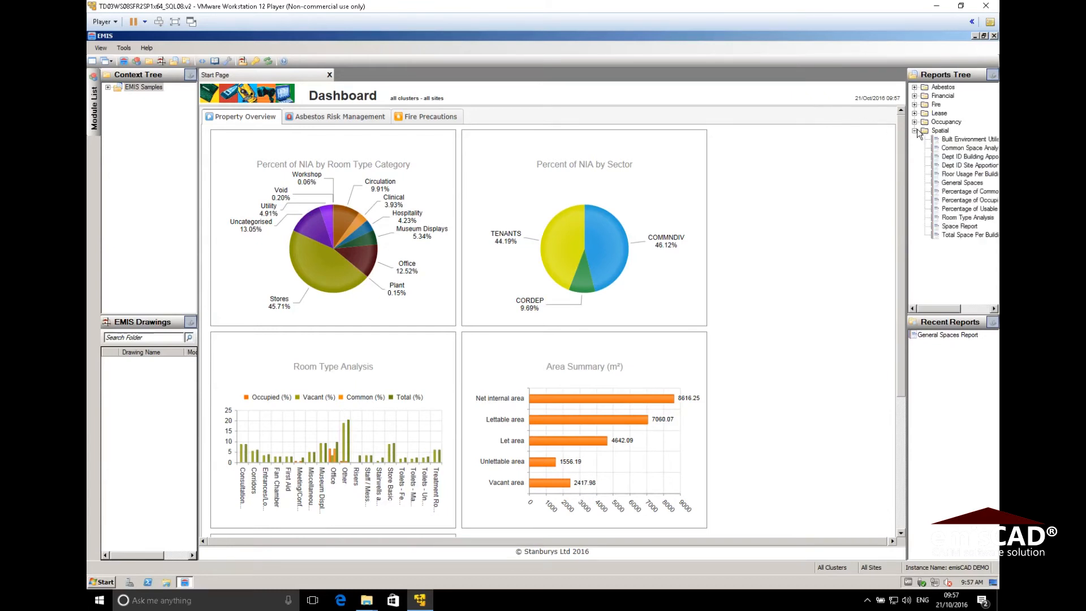
double_click(954, 184)
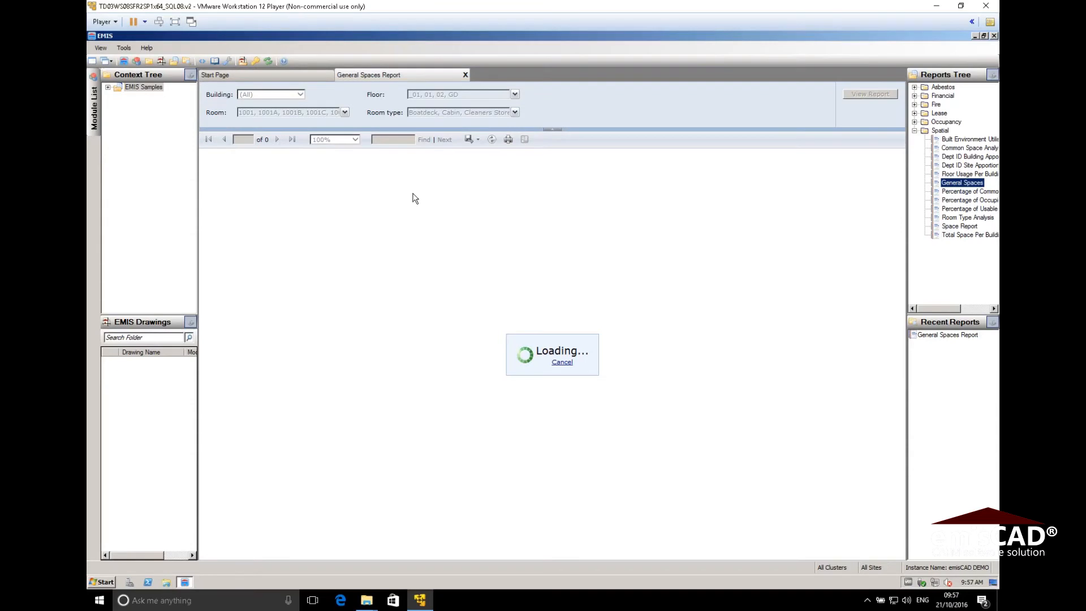
left_click(465, 75)
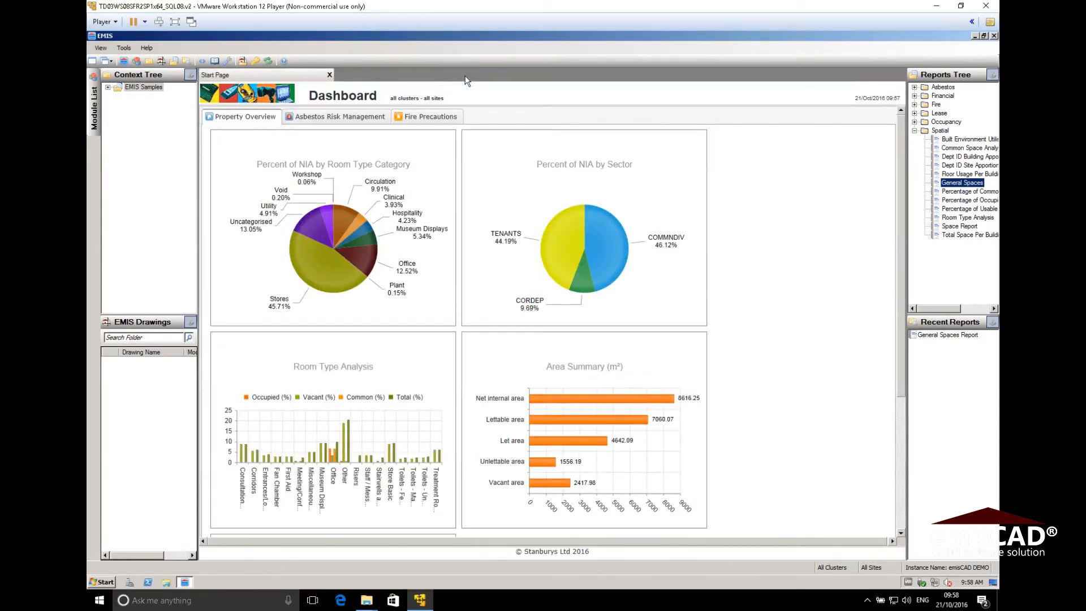
left_click(986, 7)
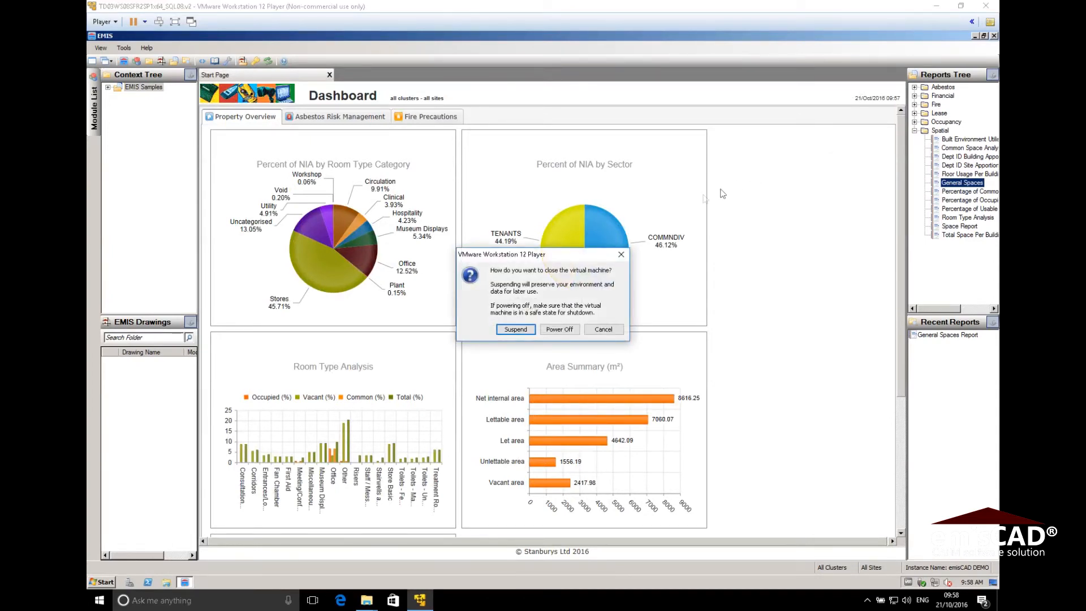
Suspend the running VM, close File Explorer, and relaunch VMware Workstation 12 Player
left_click(520, 332)
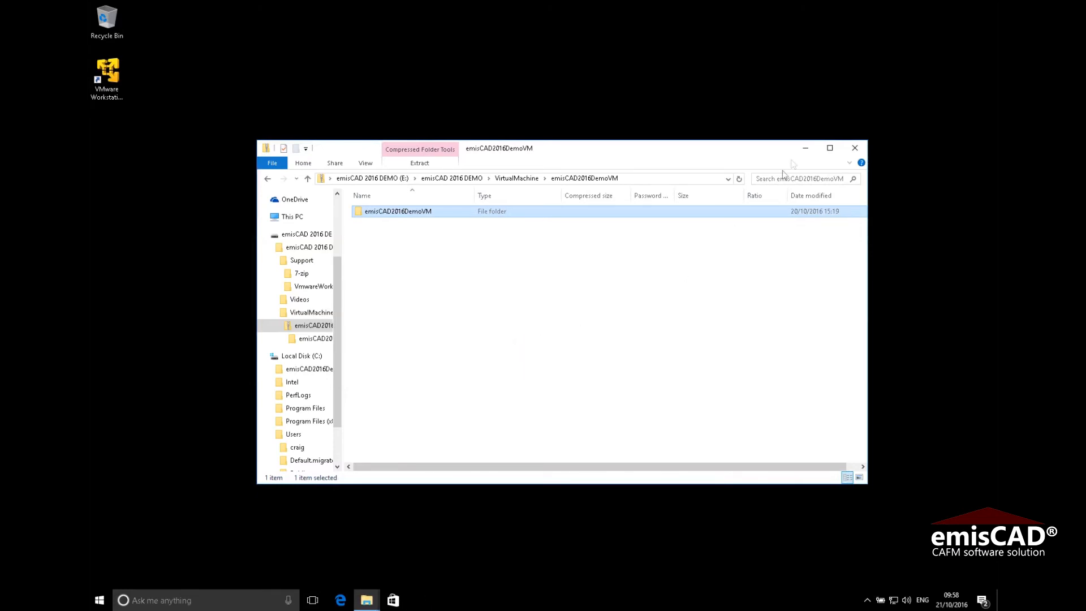
left_click(853, 147)
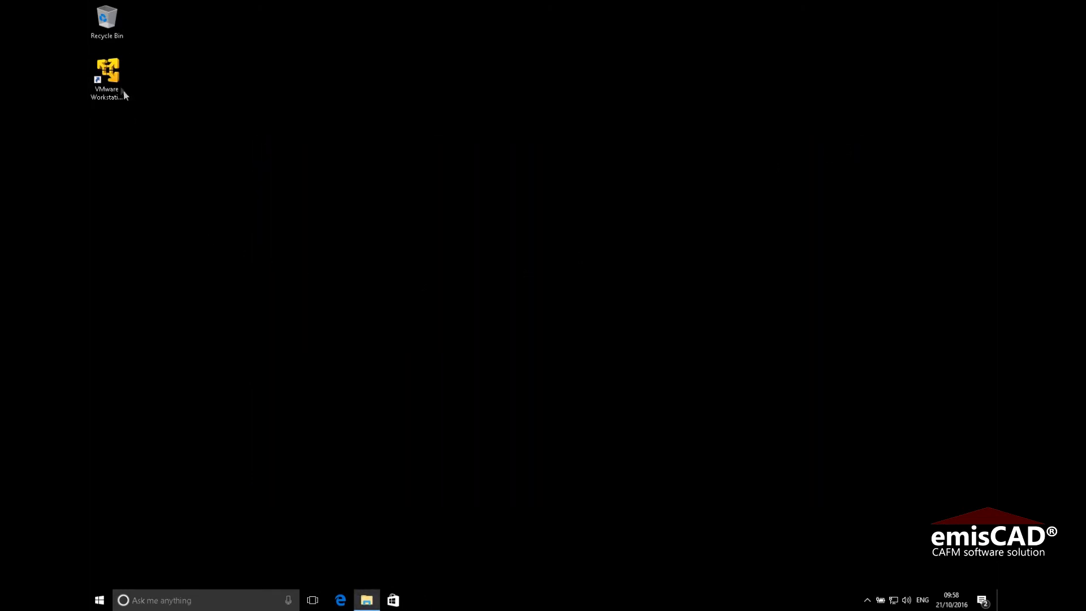
left_click(117, 80)
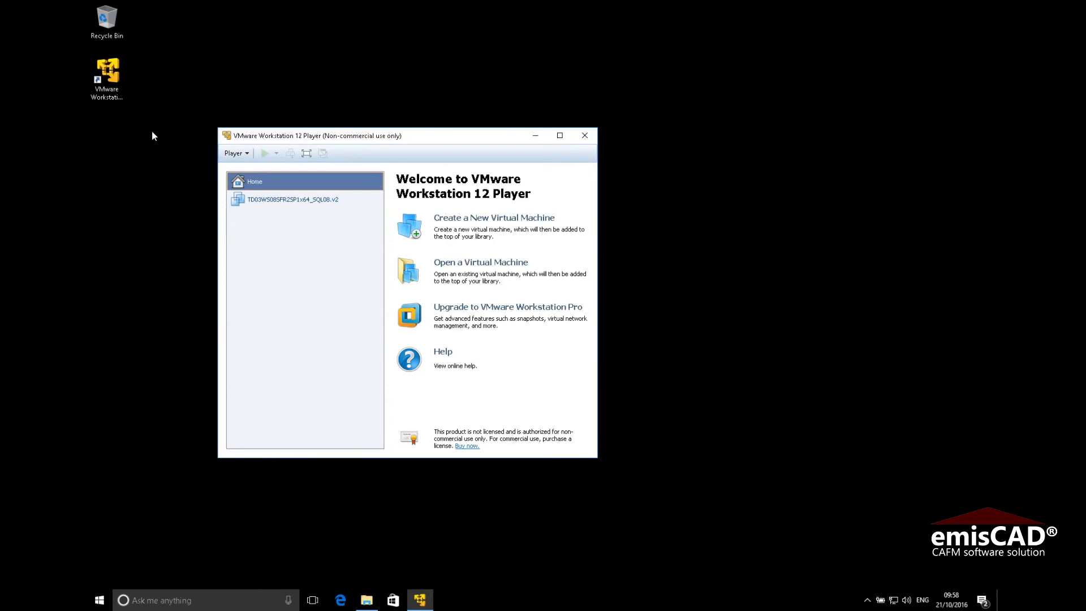
Resume the suspended TD03WS08SFR2SP1x64_SQL08.v2 VM and postpone the VMware Tools update with Remind Me Later
left_click(273, 205)
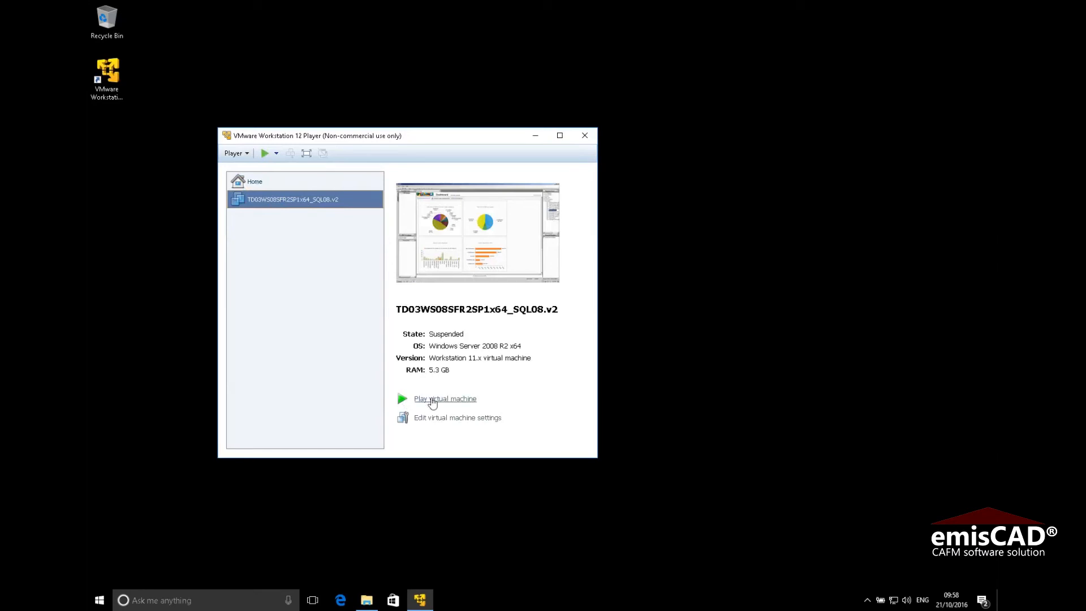
left_click(432, 400)
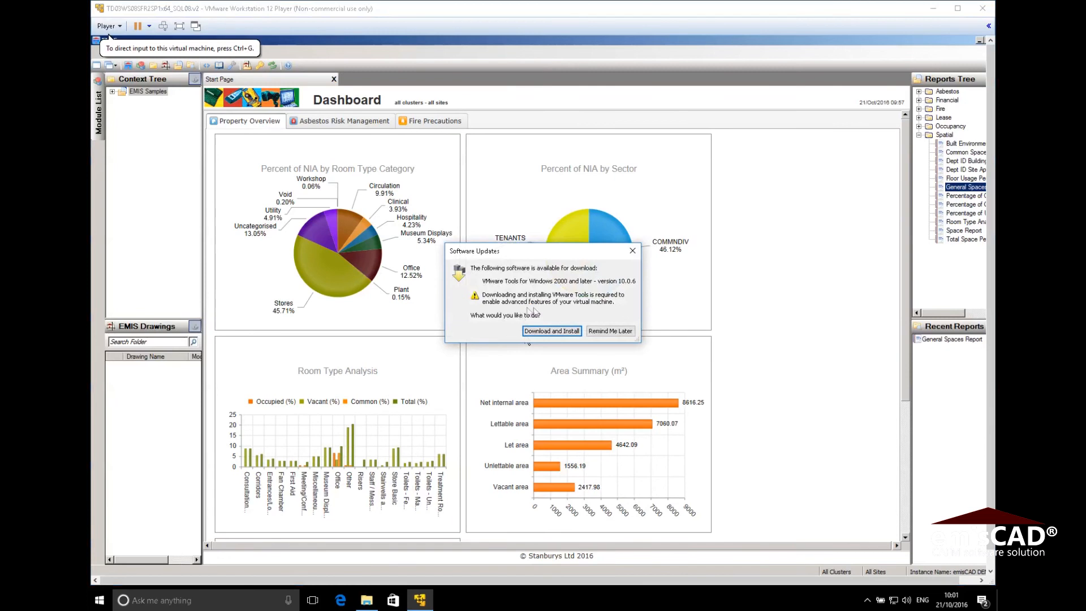
left_click(622, 332)
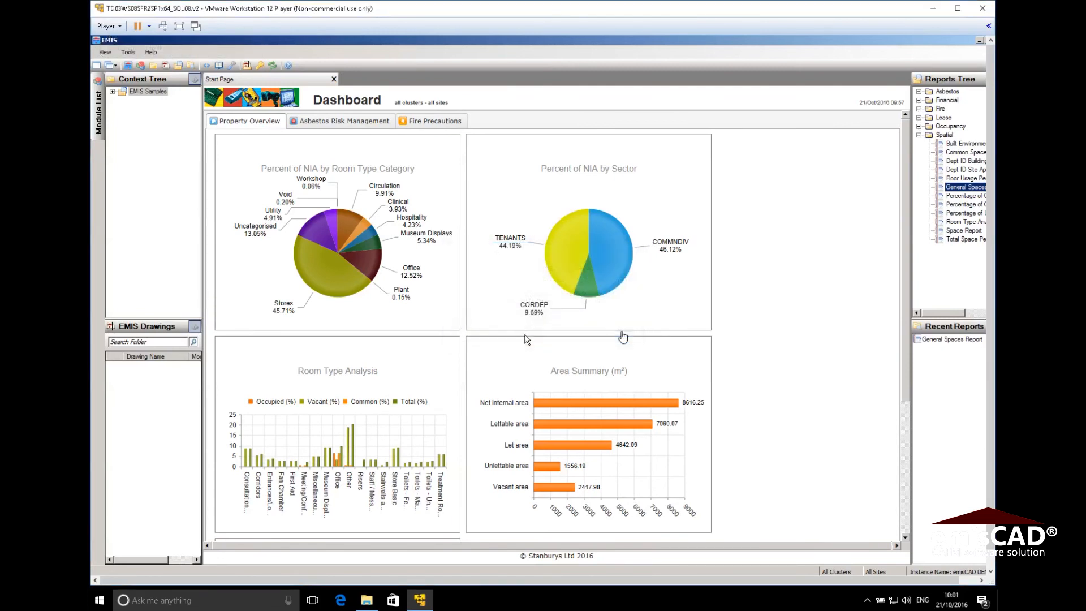